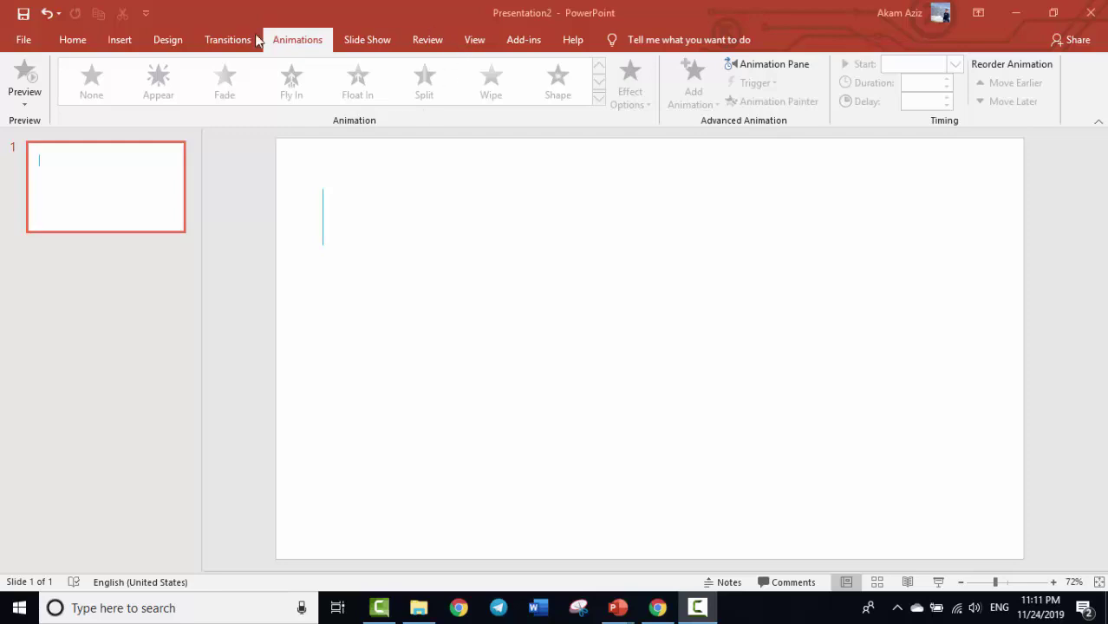
Draw a rectangle on the right side of the slide and size it to 4.15" by 6.35".
left_click(122, 40)
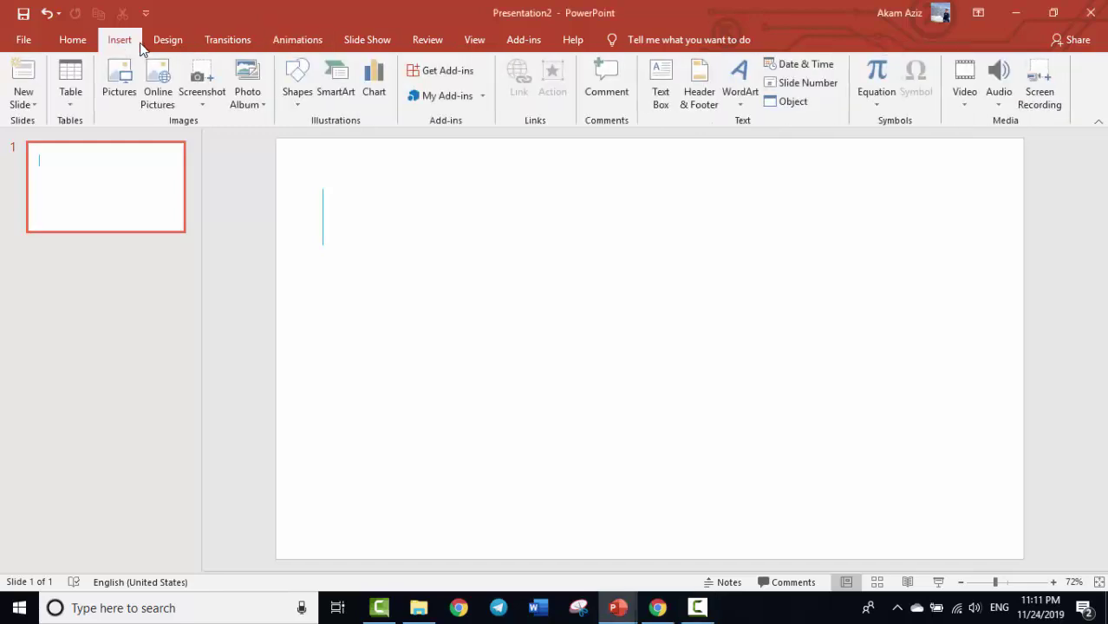
left_click(293, 102)
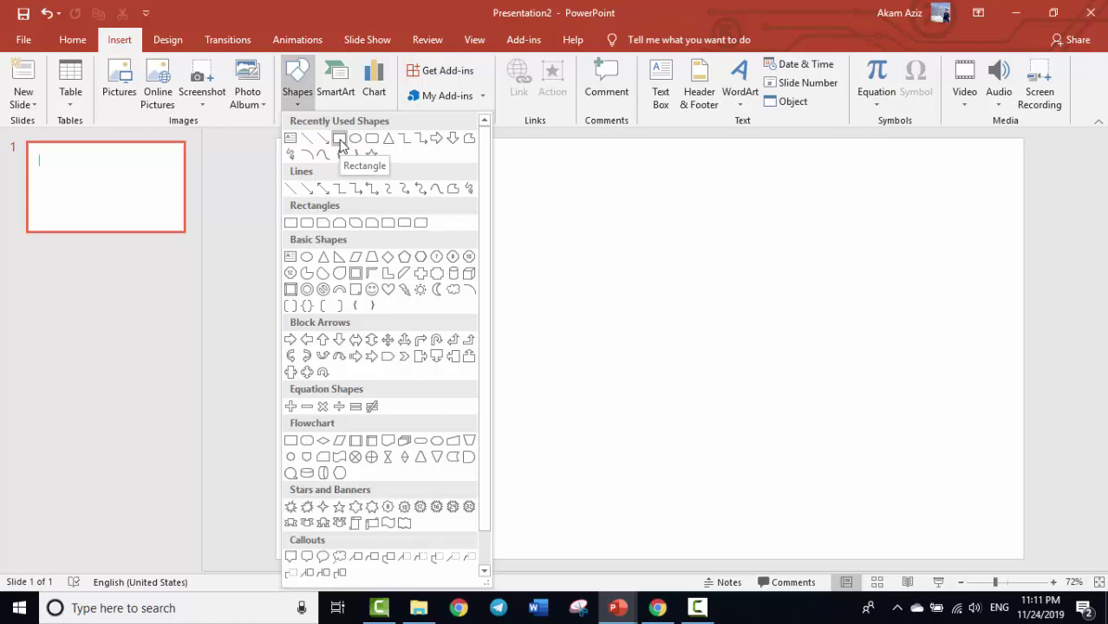
left_click(339, 141)
left_click_drag(390, 221, 685, 425)
left_click_drag(578, 321, 691, 325)
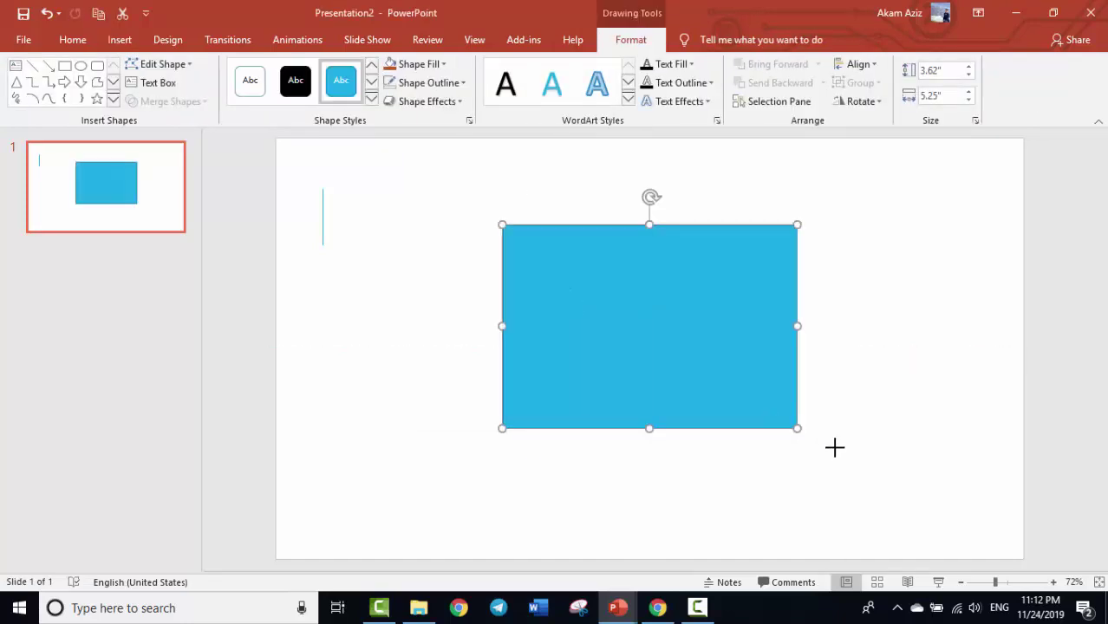
left_click_drag(797, 428, 857, 456)
left_click_drag(741, 388, 715, 378)
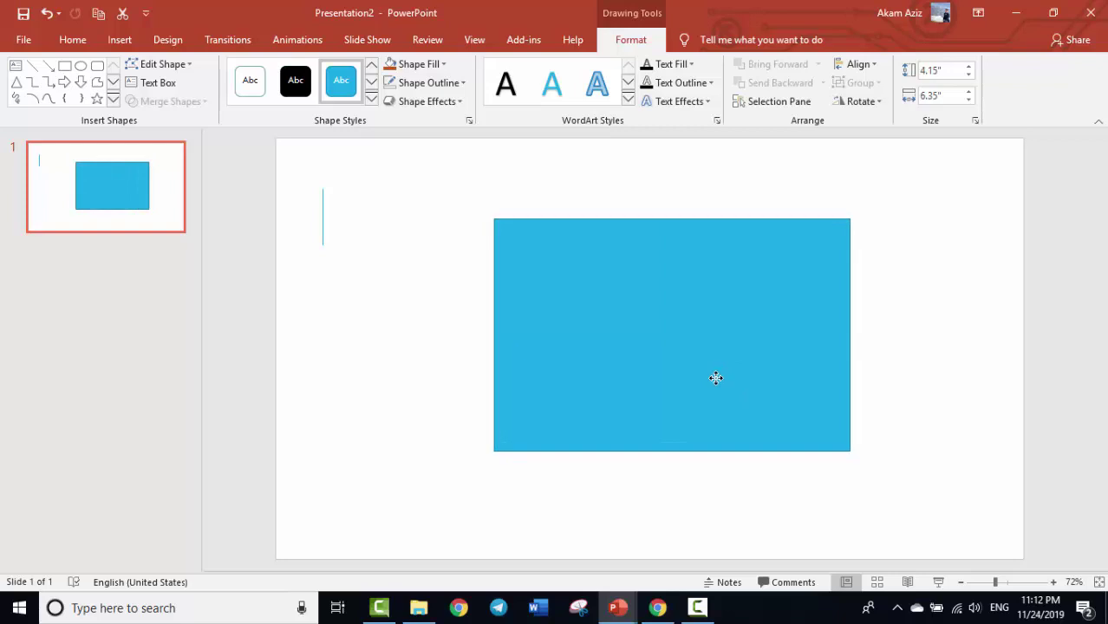
Make the rectangle solid black and paste a duplicate of it.
left_click(299, 94)
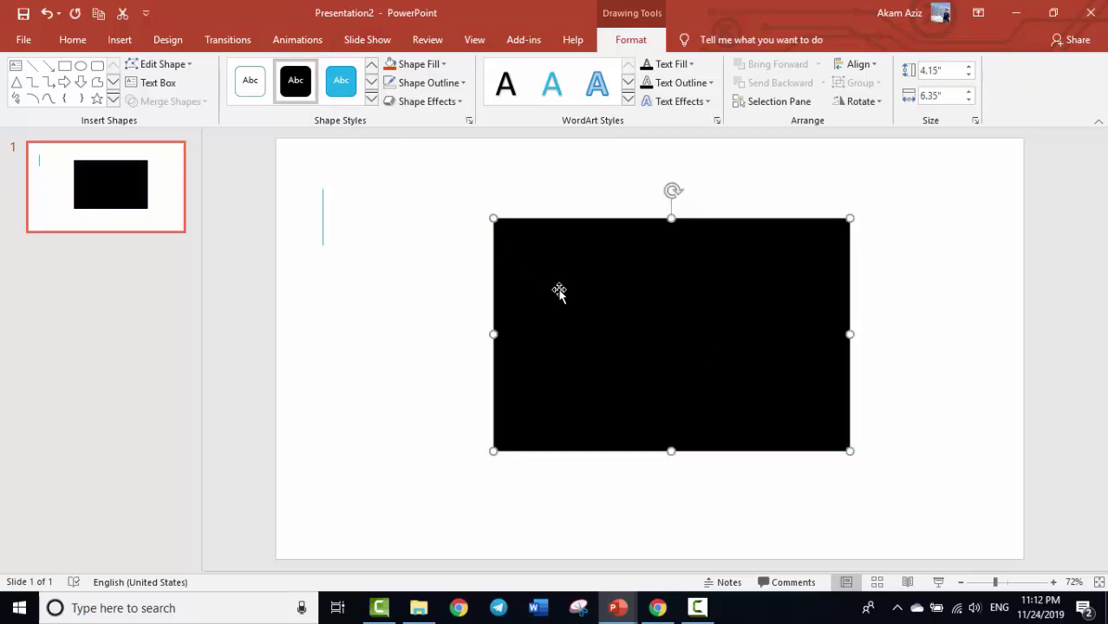
key("ctrl+c")
key("ctrl+v")
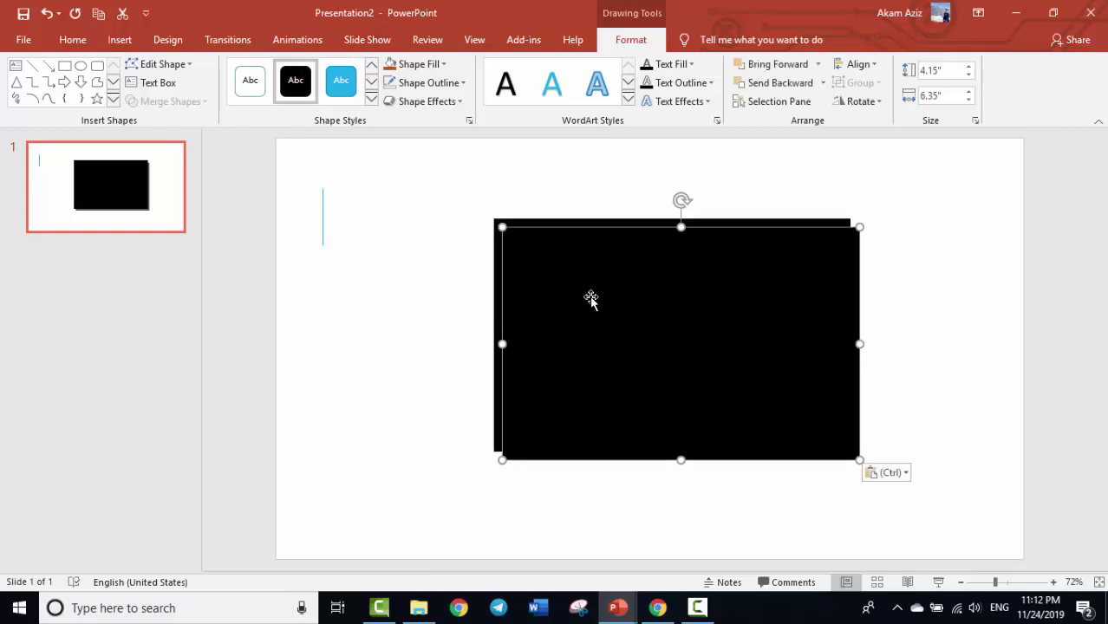
left_click_drag(608, 305, 669, 324)
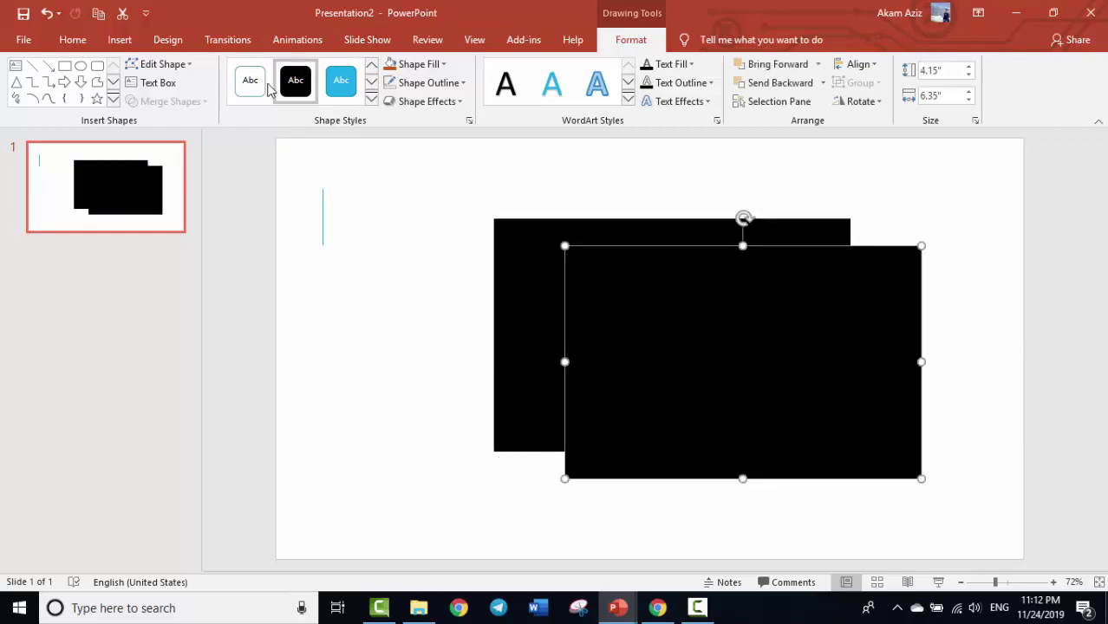
Make the duplicate white with a thin outline and fit it inside the black frame at 3.92" by 6.15".
left_click_drag(633, 287, 583, 266)
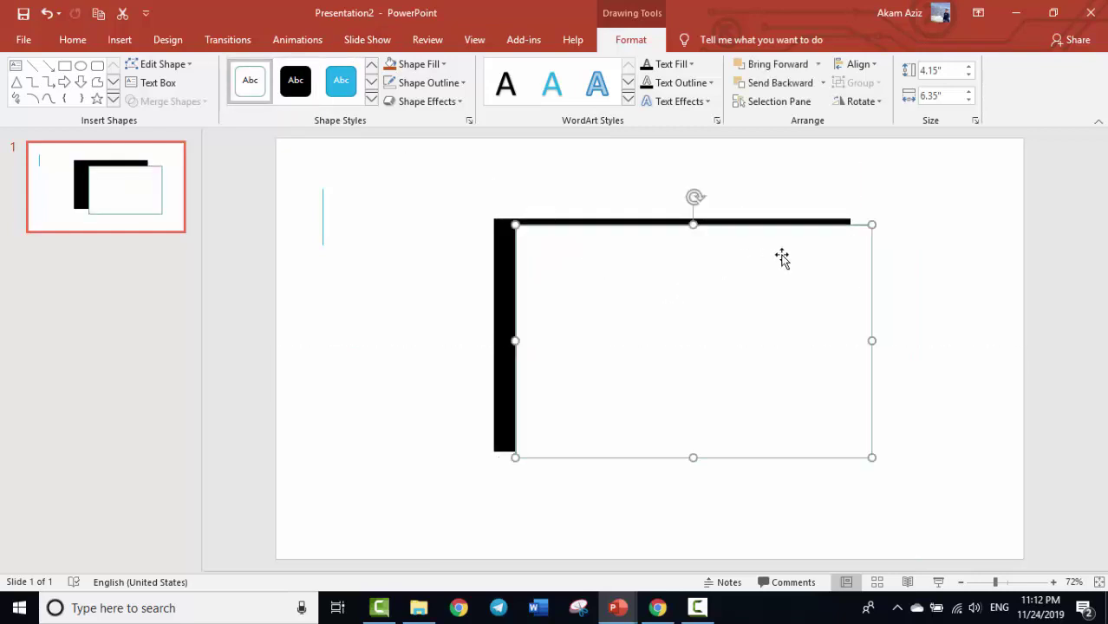
left_click_drag(862, 233, 743, 279)
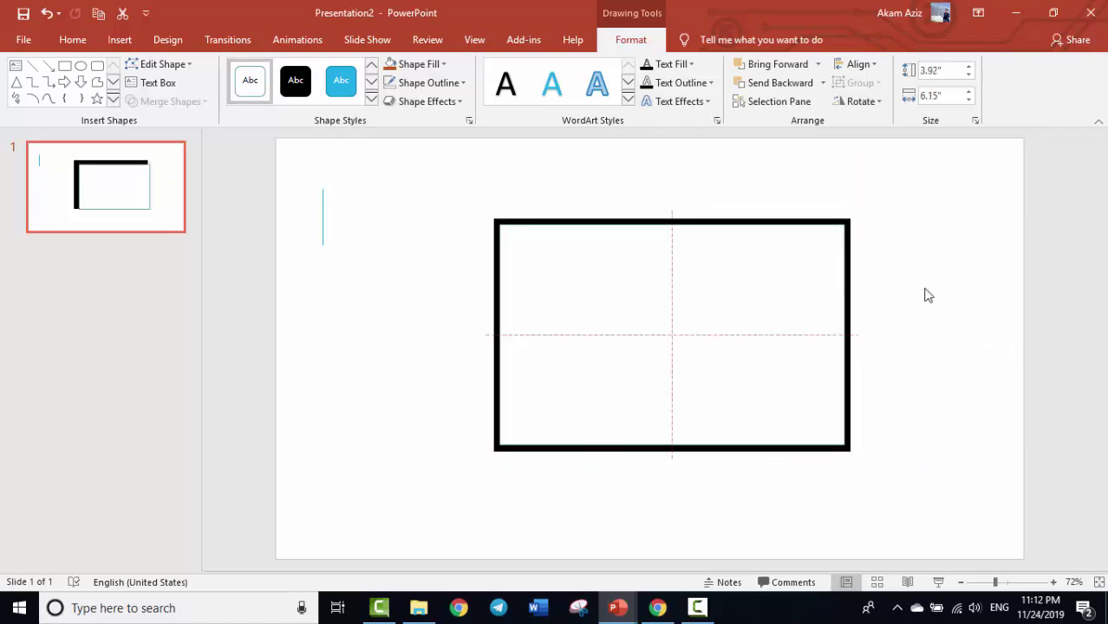
left_click_drag(928, 295, 967, 292)
left_click(964, 289)
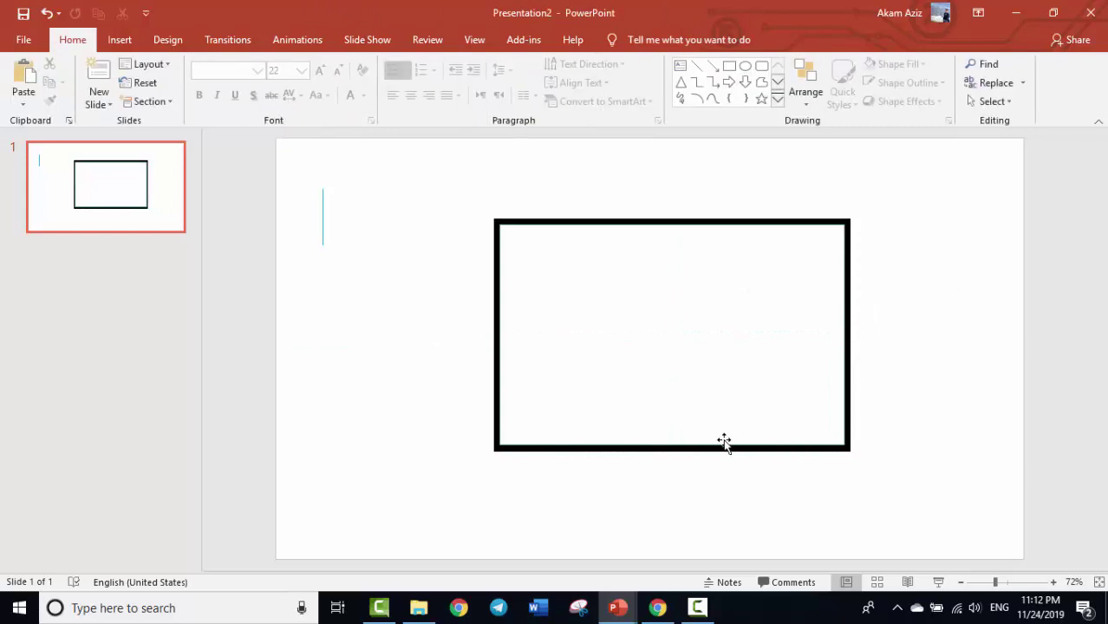
Draw a trapezoid stand beneath the screen frame and give it the solid black style.
left_click(120, 40)
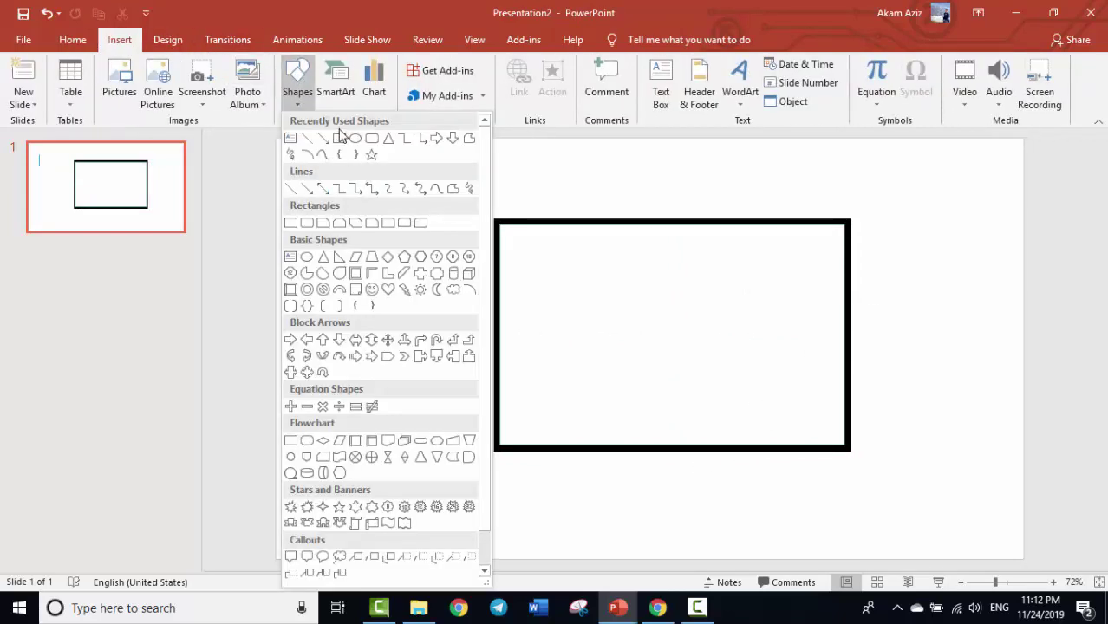
left_click(375, 287)
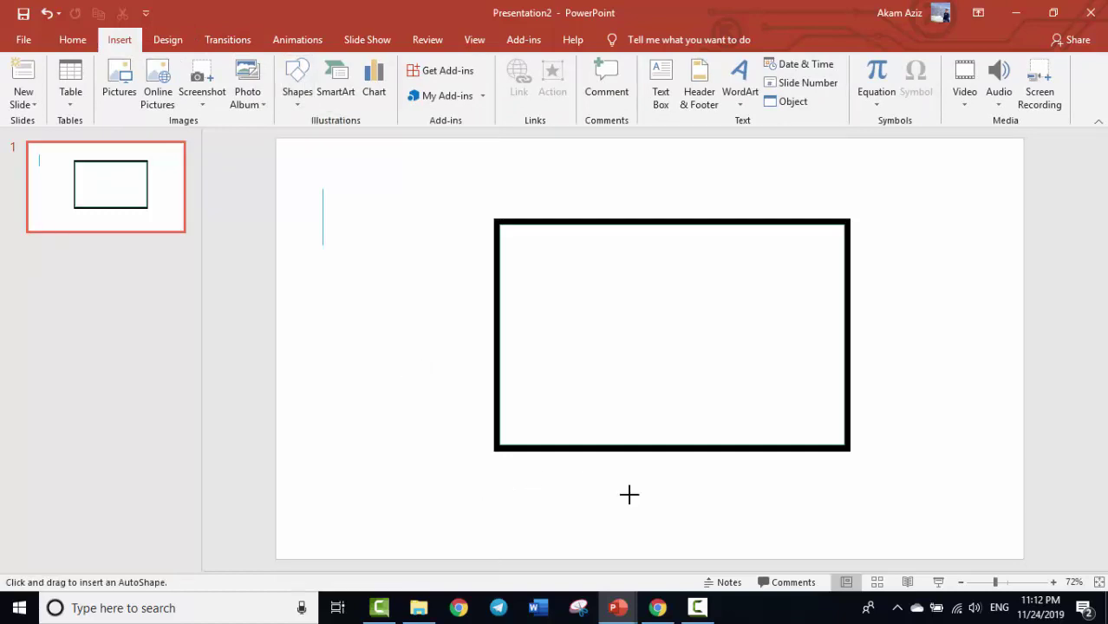
mouse_move(588, 470)
left_mouse_down()
mouse_move(687, 551)
mouse_move(700, 513)
left_mouse_up()
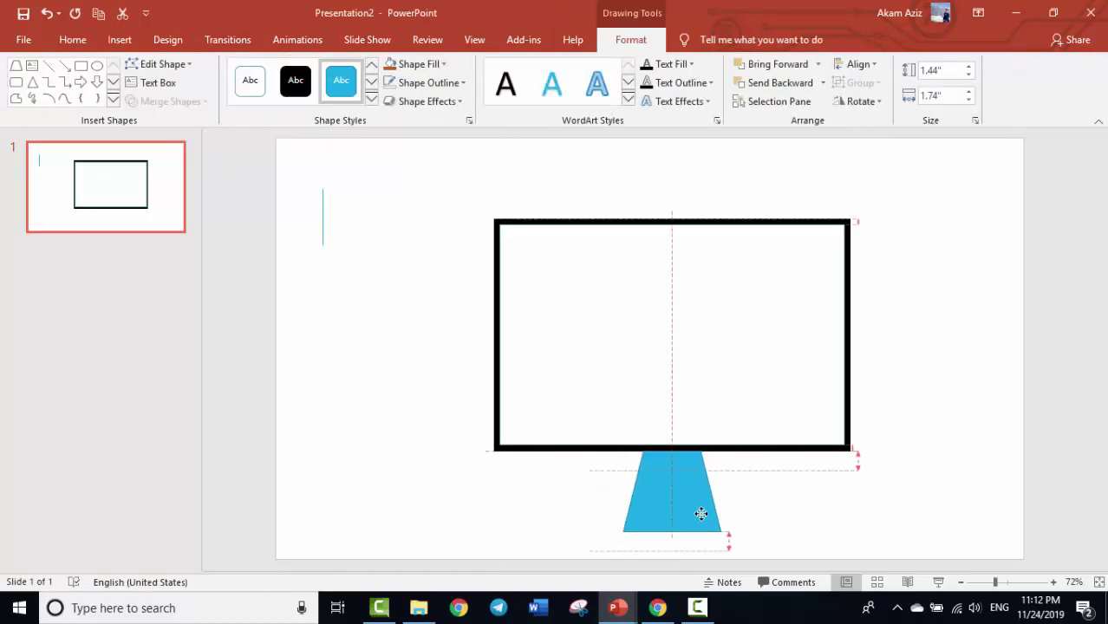
left_click(251, 87)
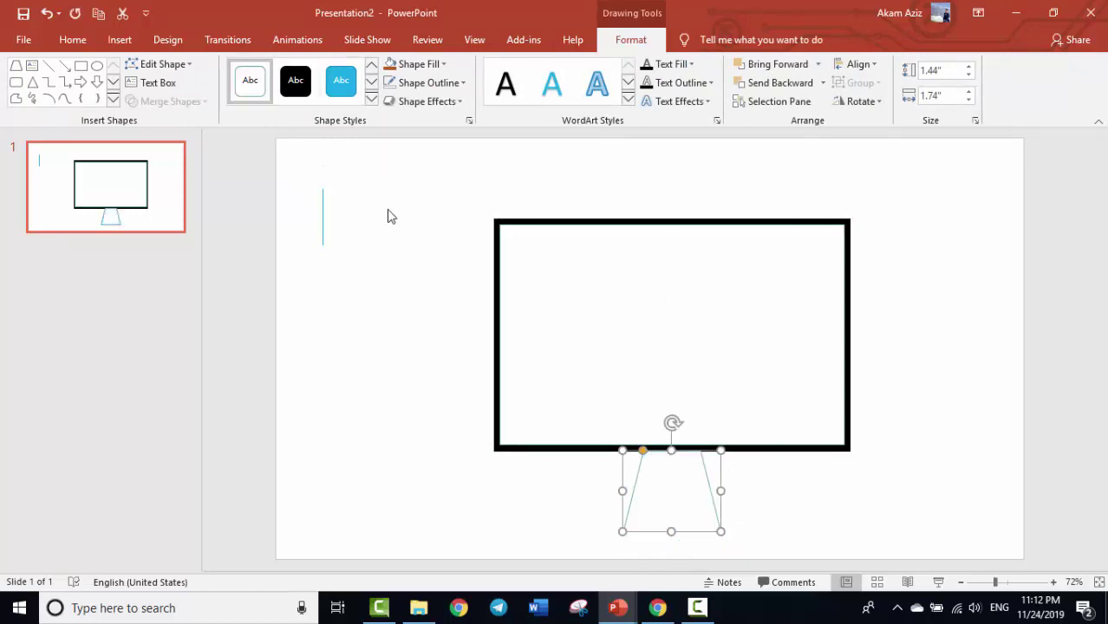
left_click(296, 81)
left_click(736, 487)
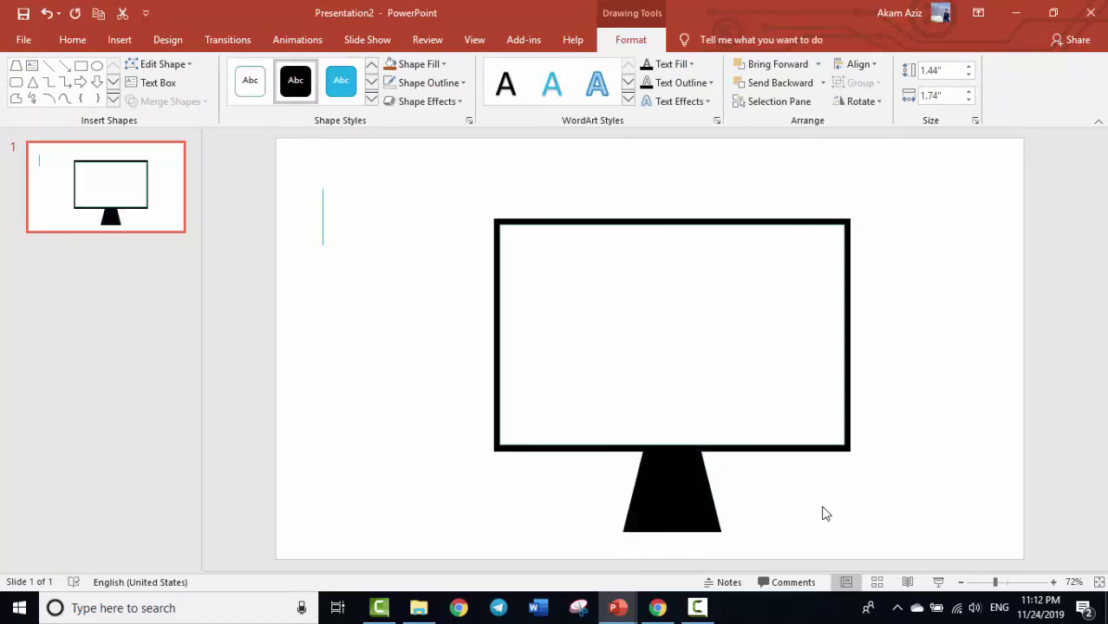
left_click(981, 456)
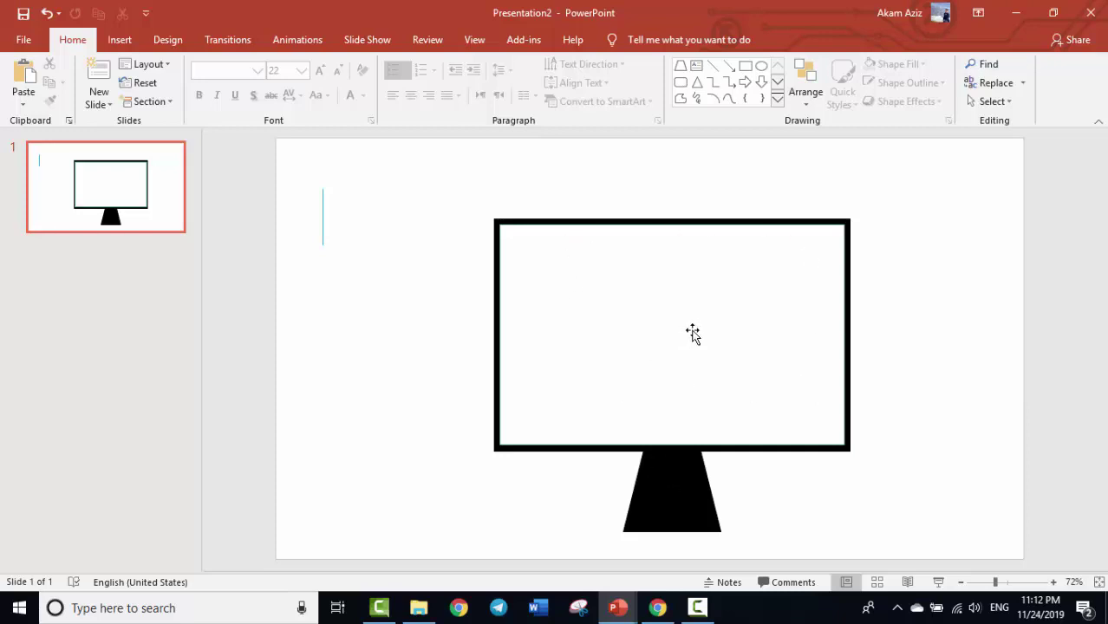
left_click(689, 334)
left_click_drag(625, 328, 575, 327)
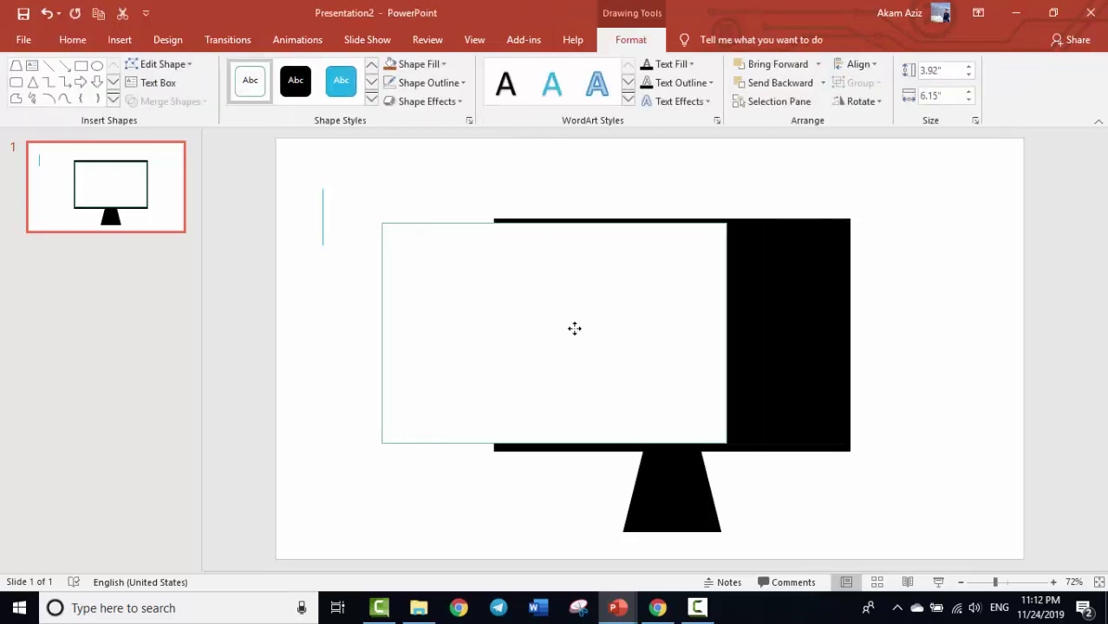
key("ctrl+z")
left_click(935, 359)
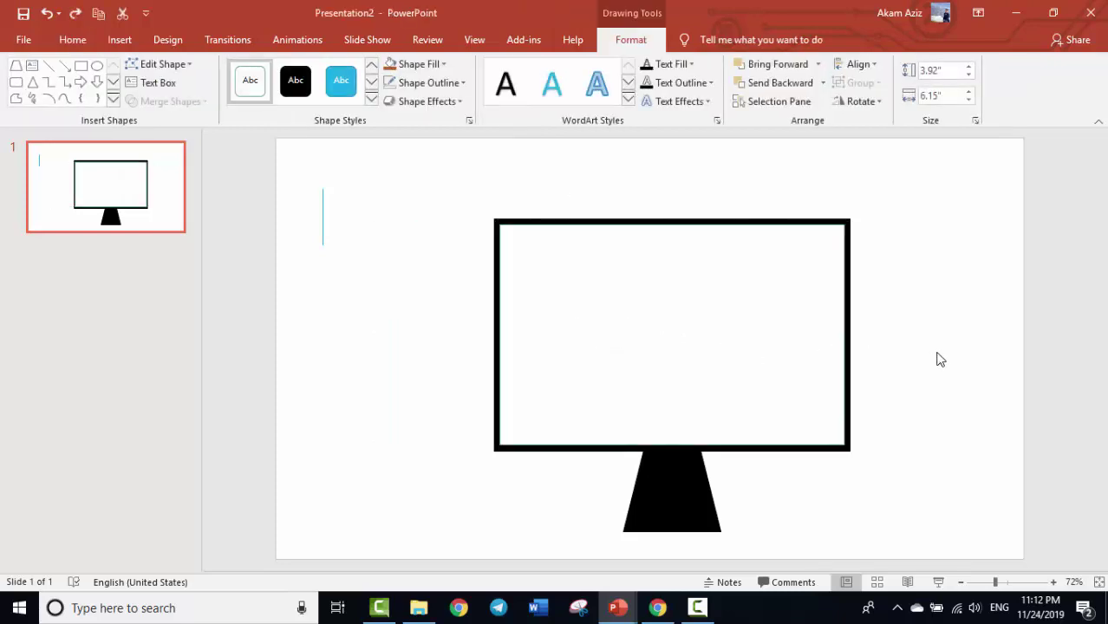
left_click(462, 205)
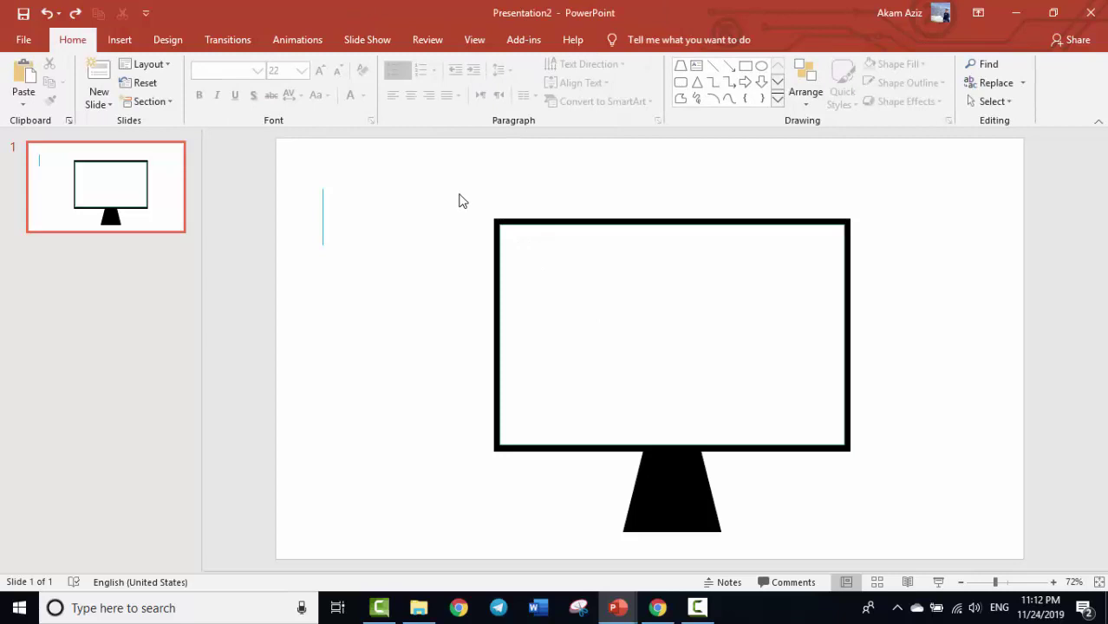
mouse_move(459, 188)
left_mouse_down()
mouse_move(913, 566)
mouse_move(901, 555)
left_mouse_up()
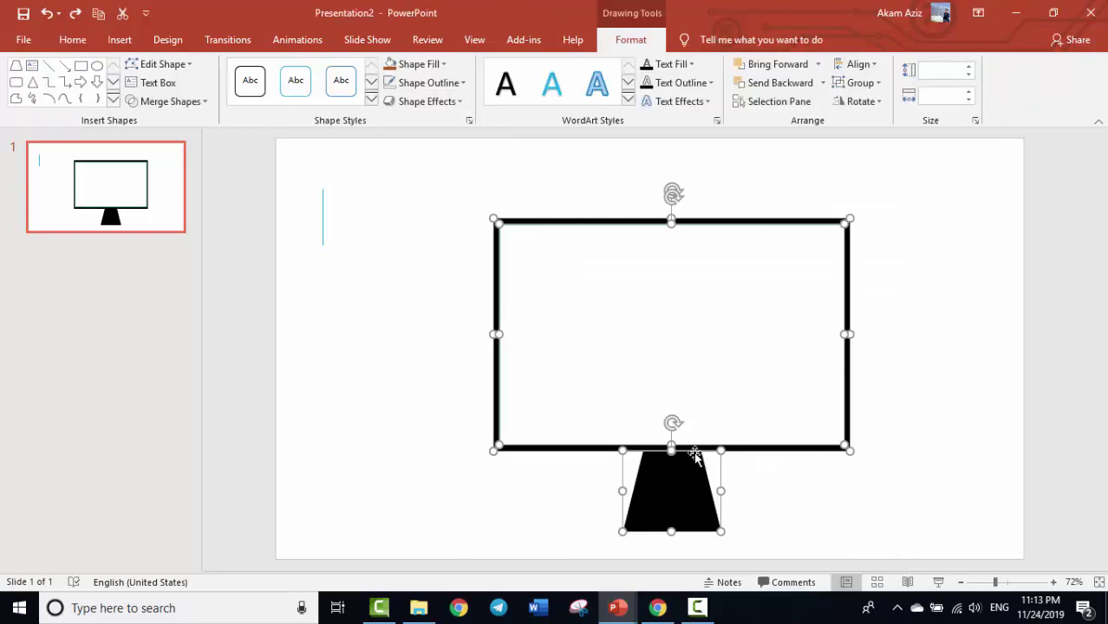
left_click(911, 405)
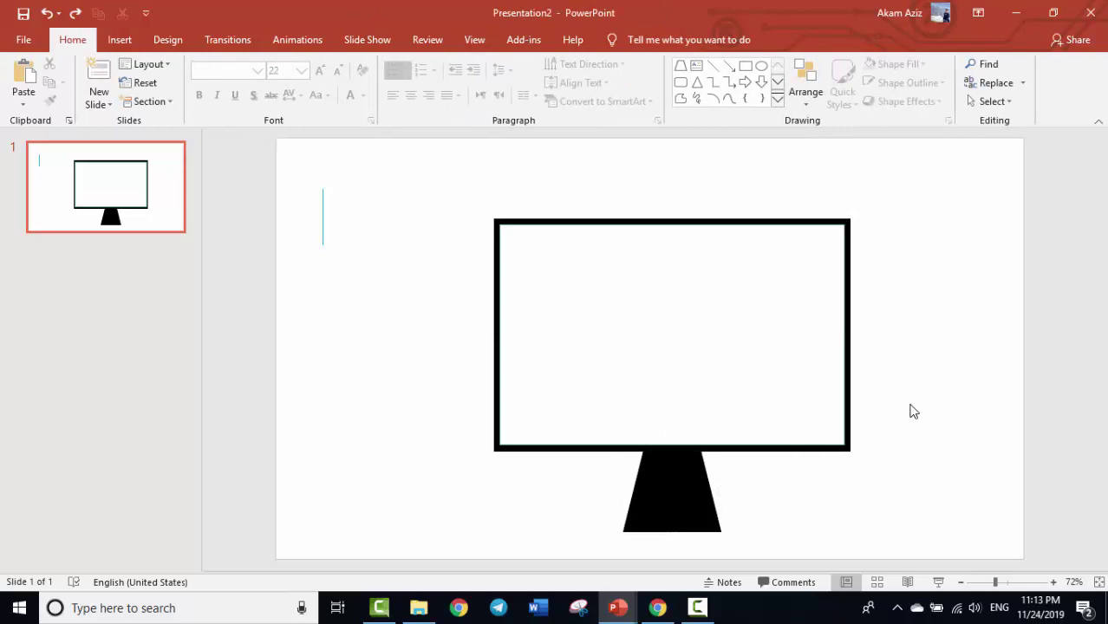
Select all the monitor shapes, group them, and drag the group to the slide centre.
left_click(782, 359)
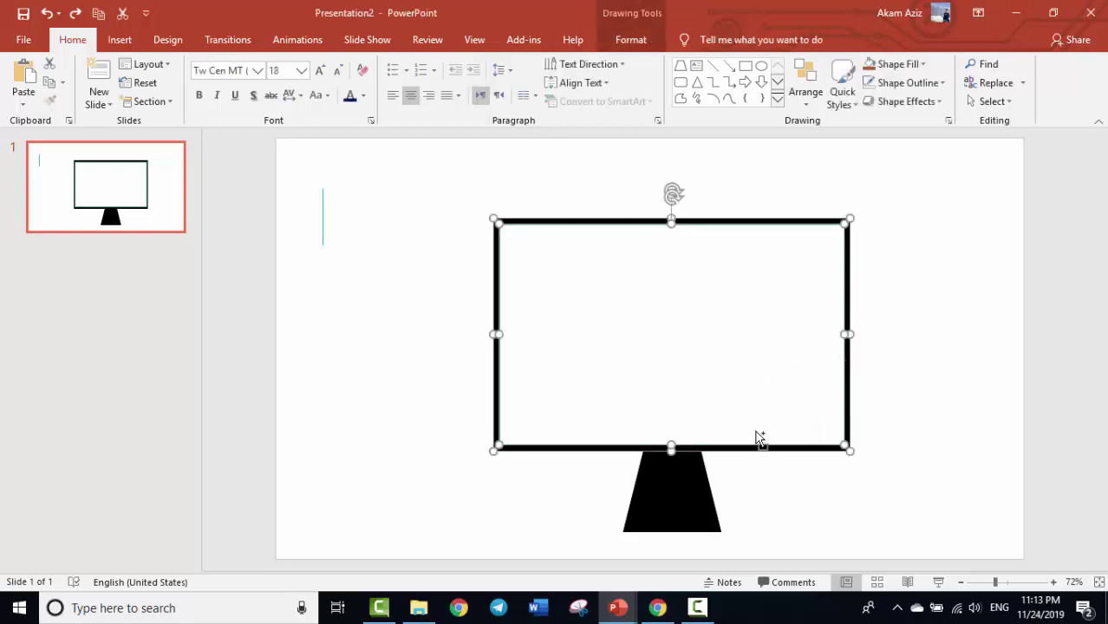
left_click(698, 492, "shift")
left_click(896, 439)
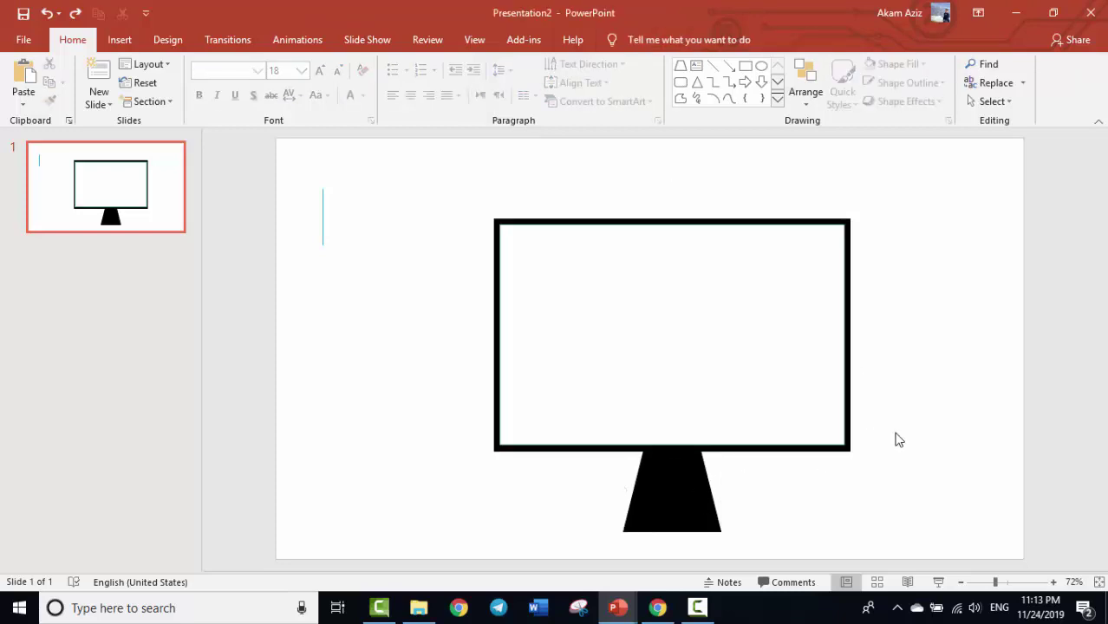
key("ctrl+a")
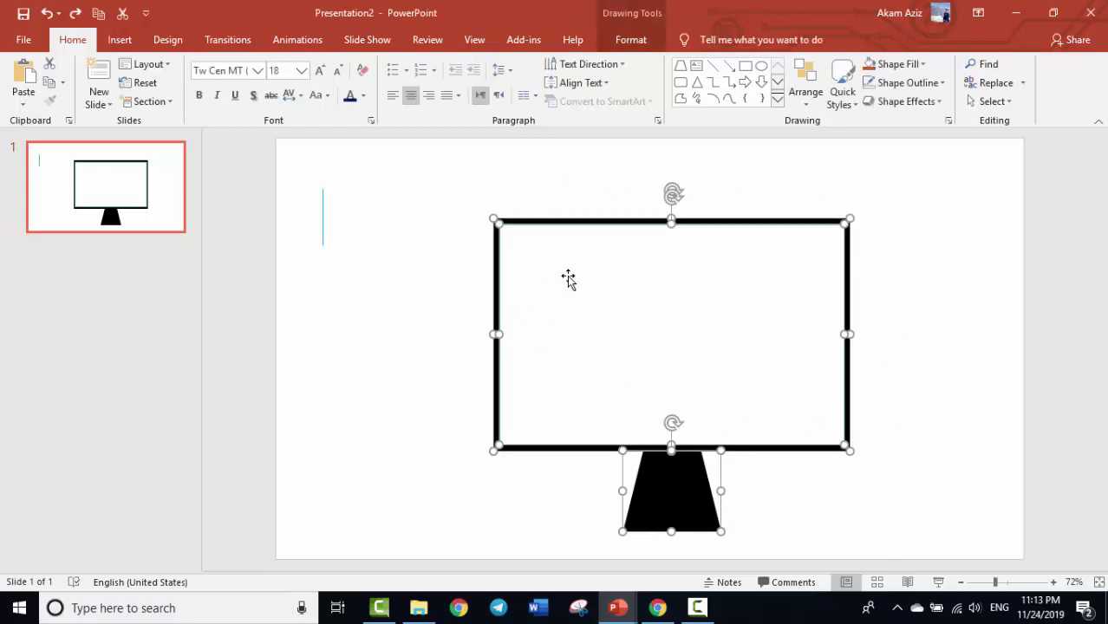
right_click(692, 350)
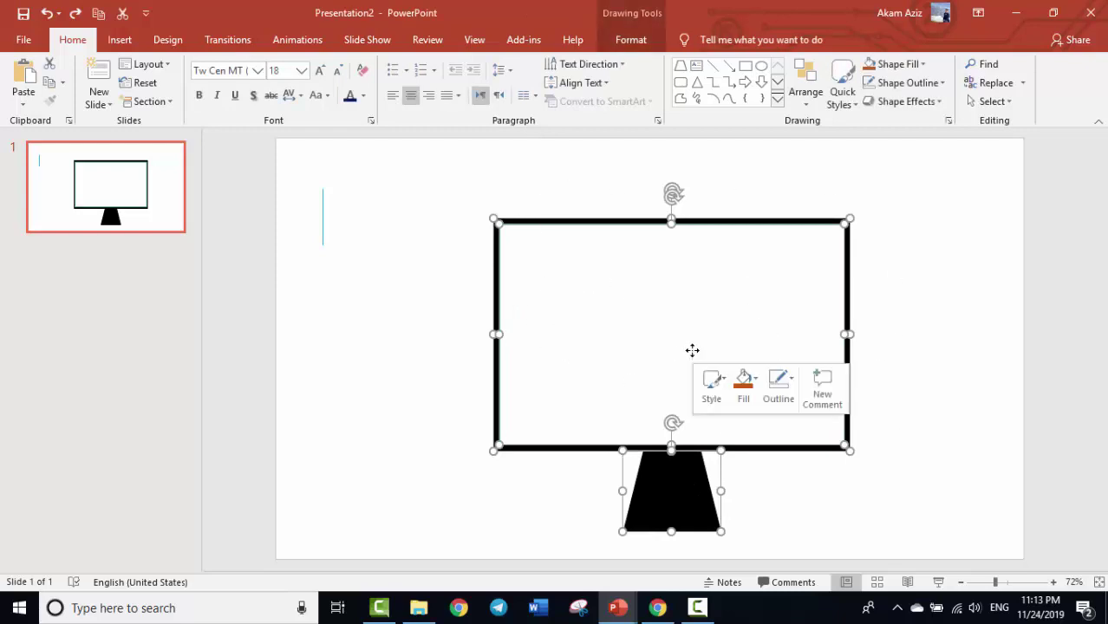
mouse_move(741, 180)
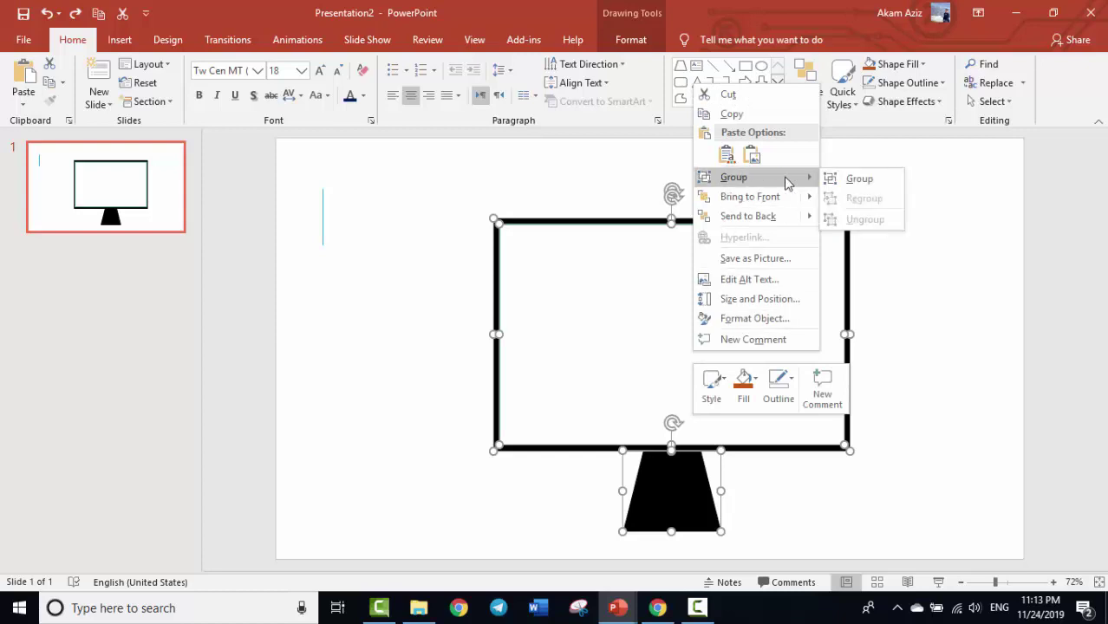
left_click(873, 180)
left_click_drag(710, 288, 690, 305)
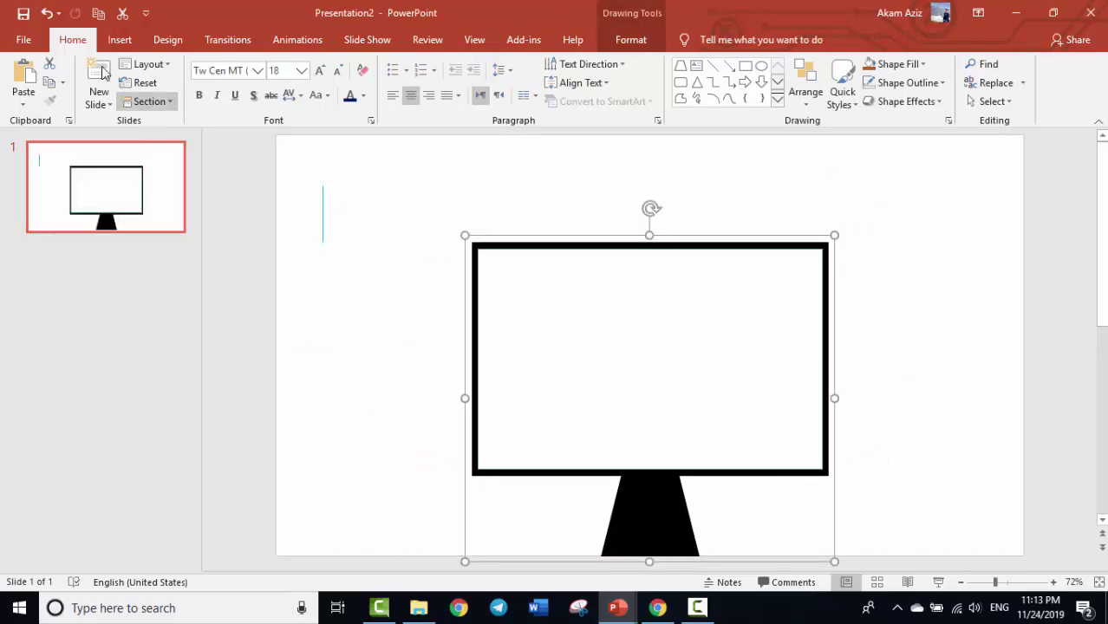
Add a second slide and delete its title and content placeholders.
left_click(108, 76)
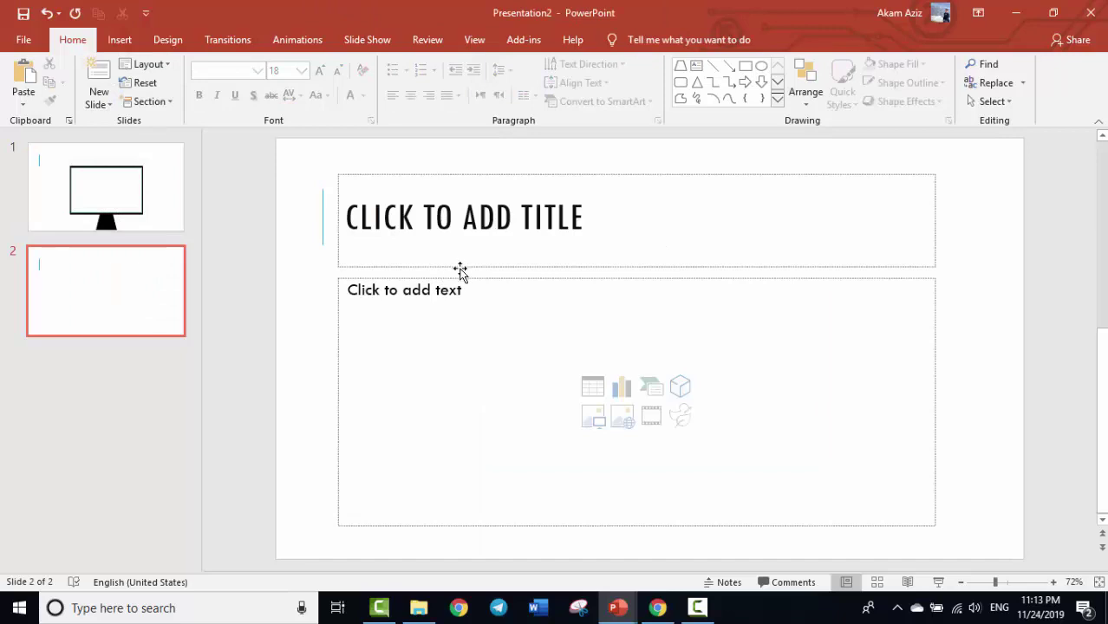
left_click(459, 269)
key("Delete")
left_click(473, 280)
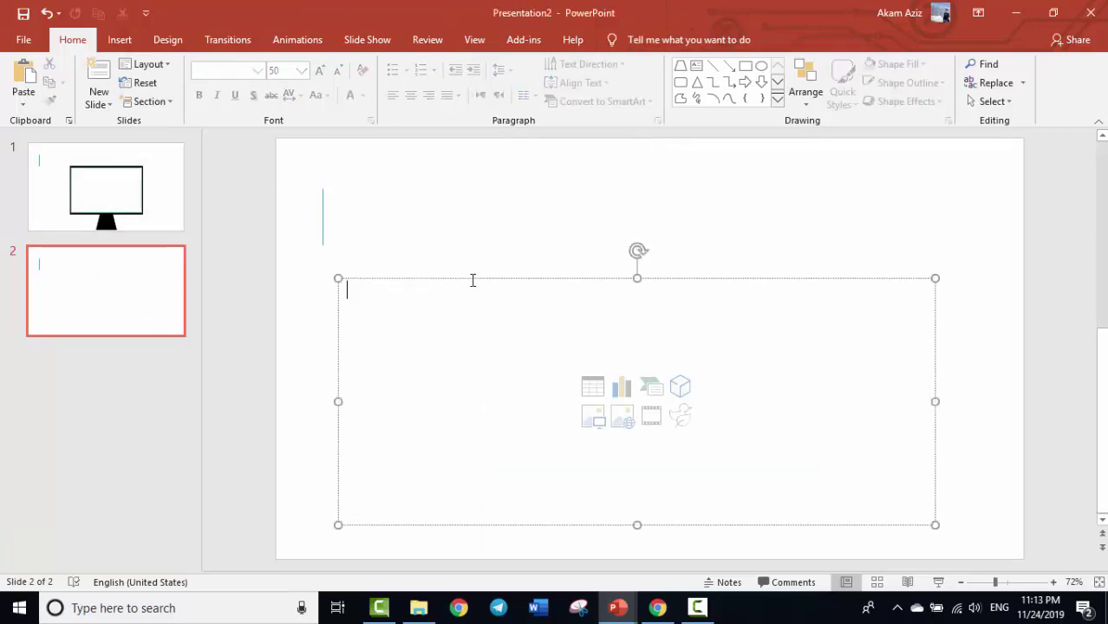
key("Escape")
key("Delete")
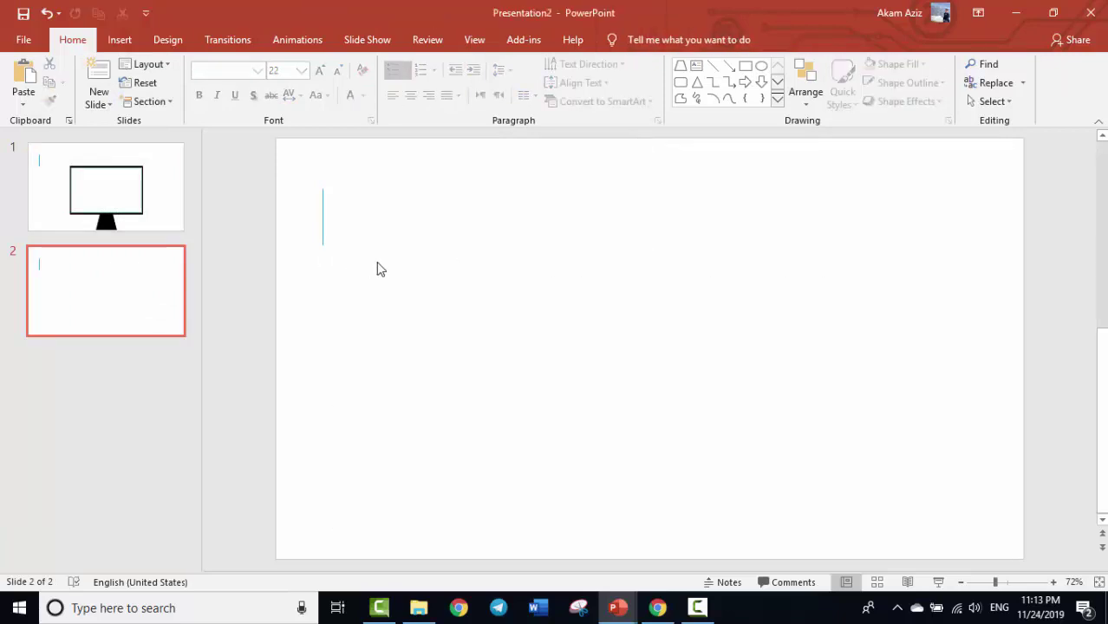
Draw a tall blue rounded rectangle, 7.3" by 4.22", with less rounded corners.
left_click(120, 39)
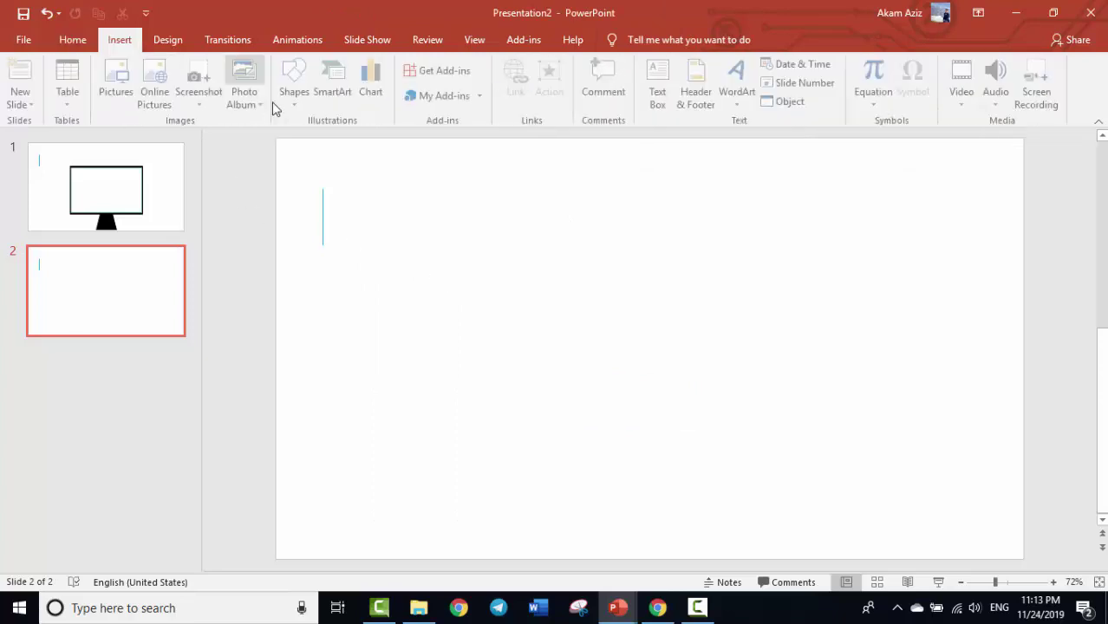
left_click(297, 82)
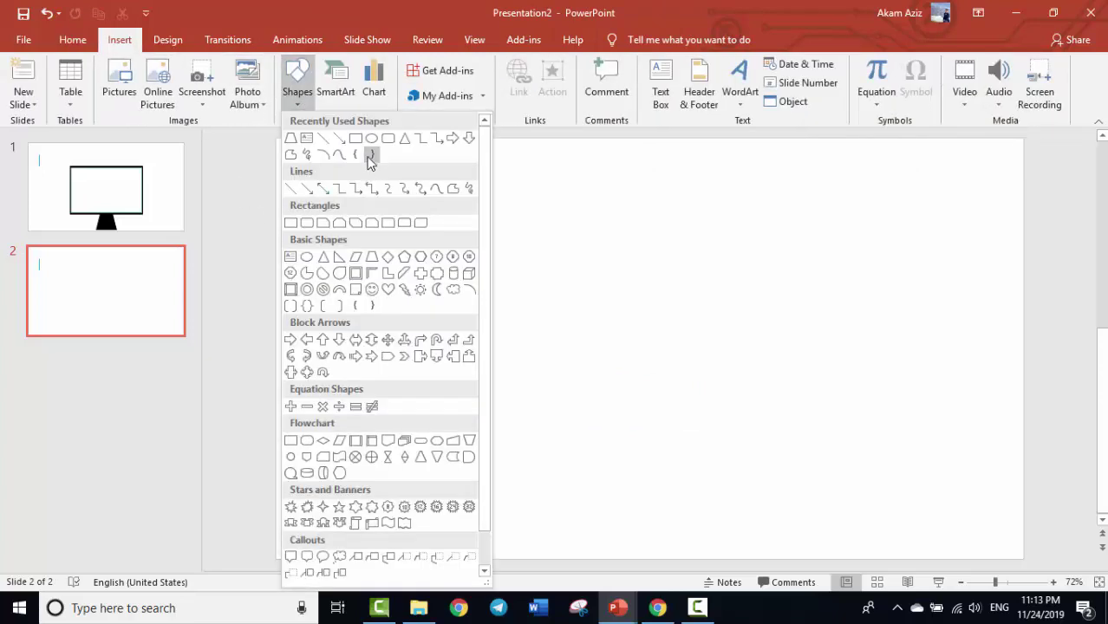
left_click(387, 138)
left_click_drag(462, 223, 686, 565)
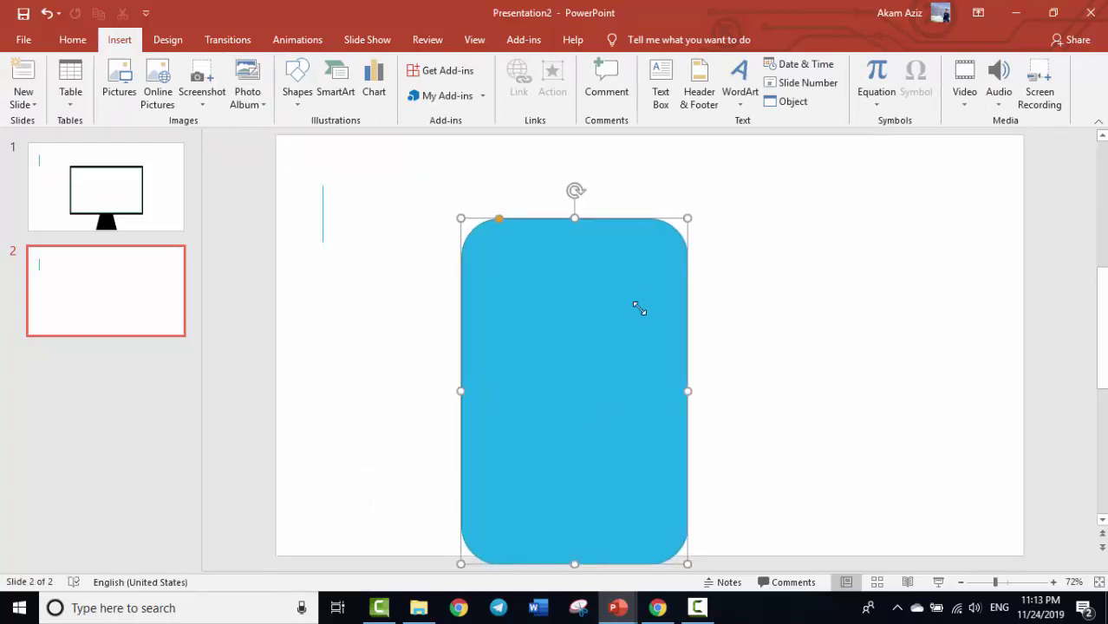
left_click_drag(648, 264, 689, 199)
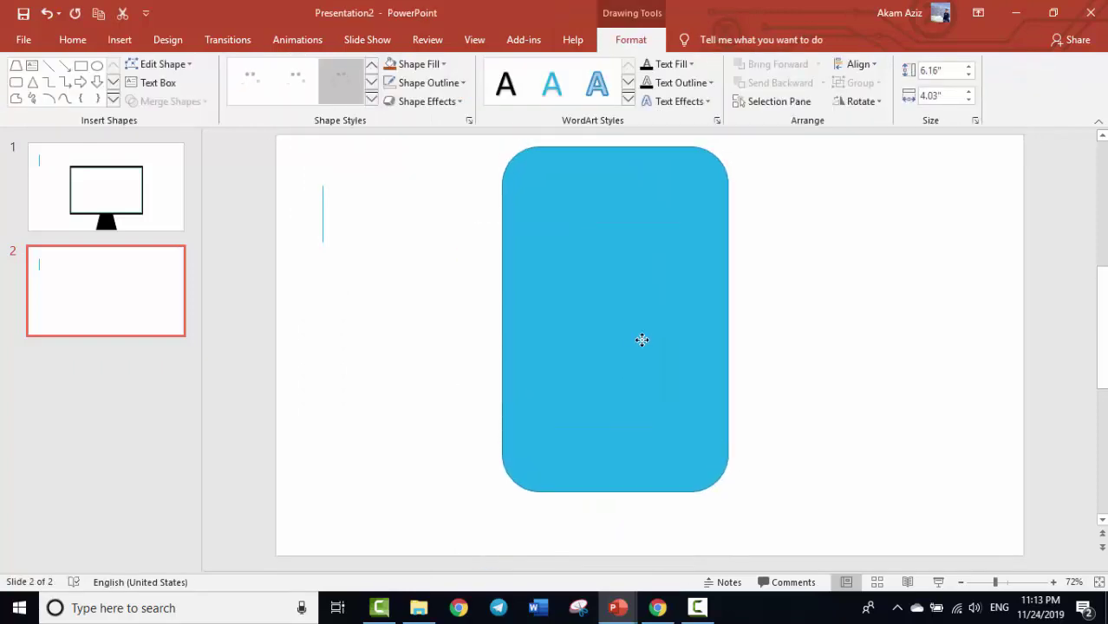
mouse_move(727, 497)
left_mouse_down()
mouse_move(764, 559)
mouse_move(739, 558)
left_mouse_up()
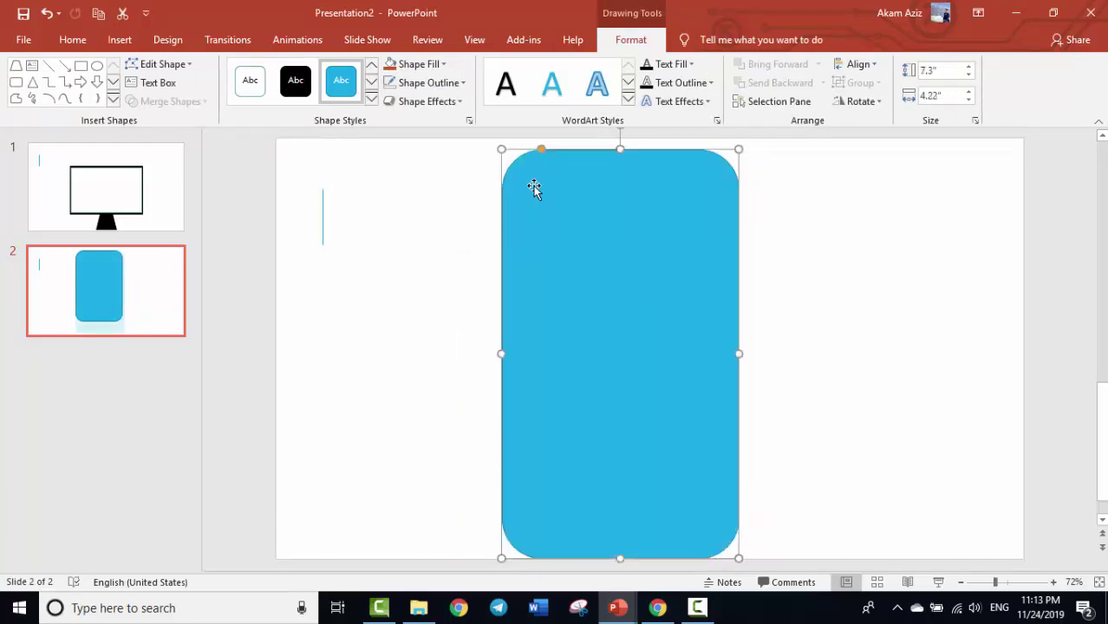
left_click_drag(532, 156, 524, 157)
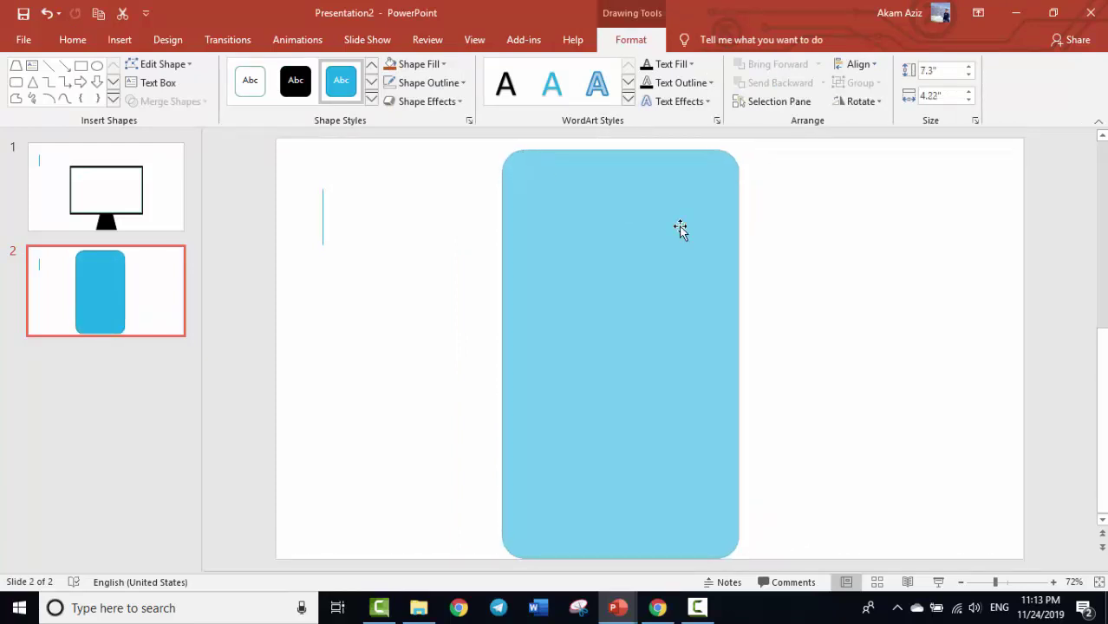
left_click_drag(680, 228, 717, 257)
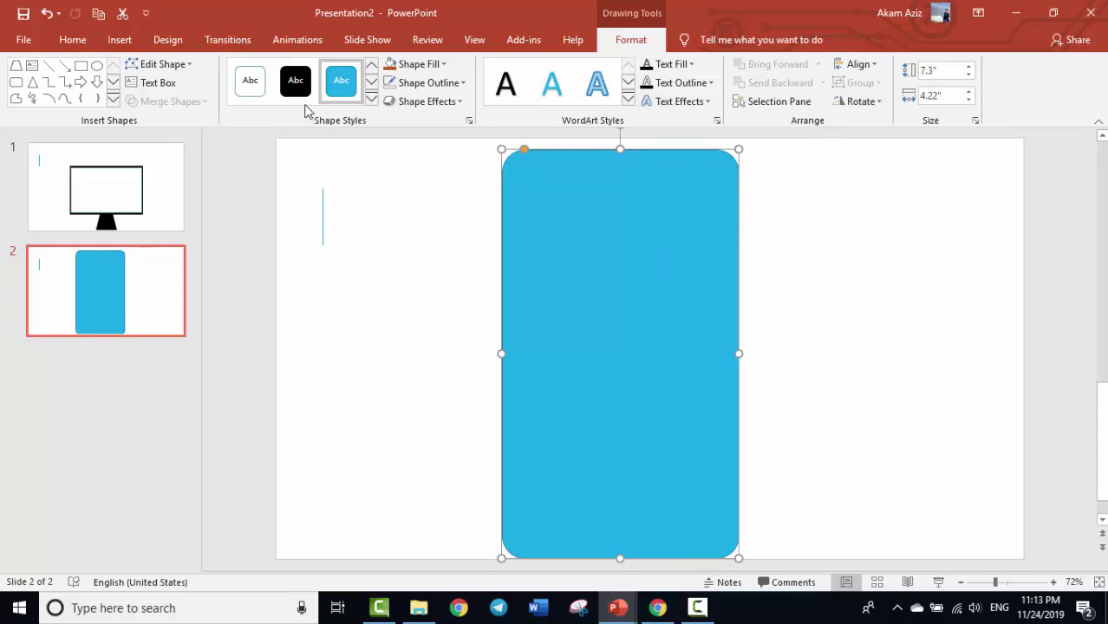
Draw a white 6.39" by 3.71" screen inside the tablet and a small circle below it.
left_click(81, 65)
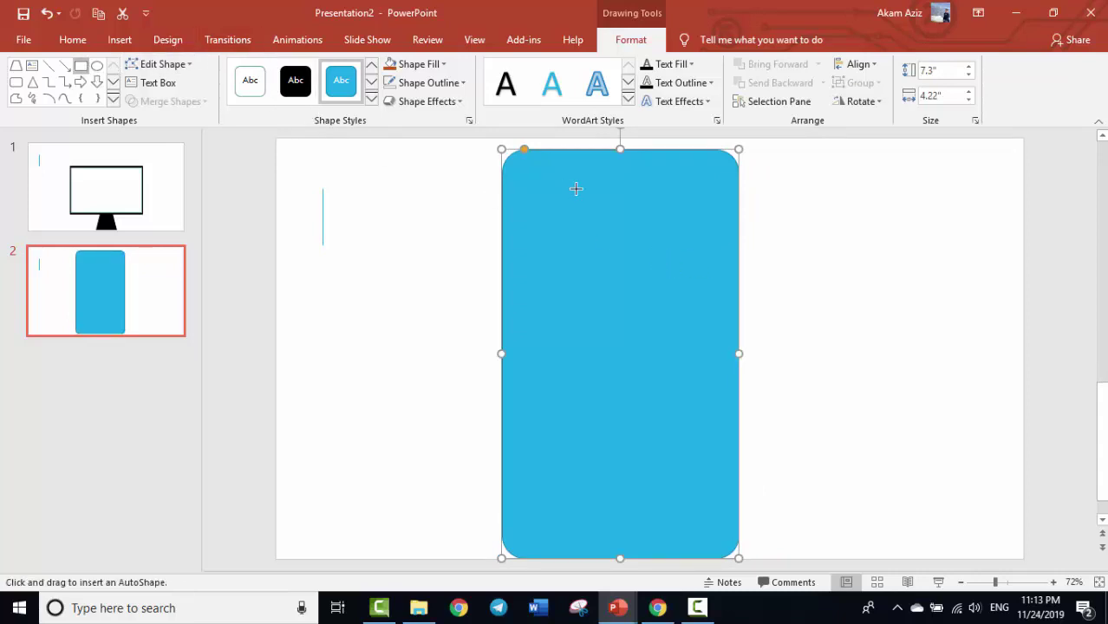
left_click_drag(519, 166, 725, 525)
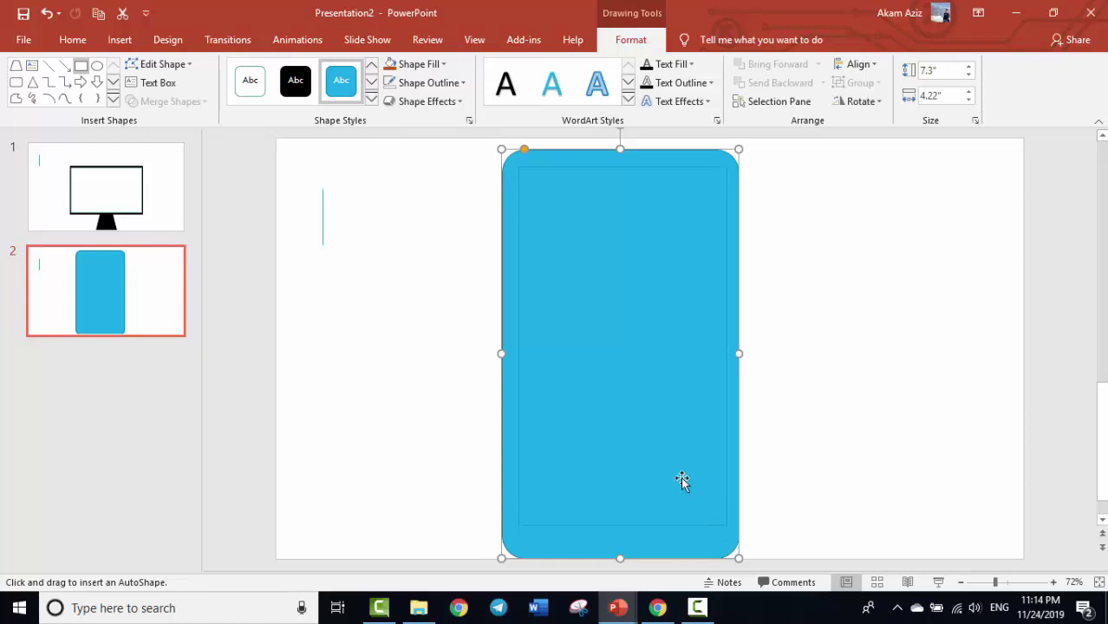
left_click_drag(674, 476, 674, 478)
left_click(262, 98)
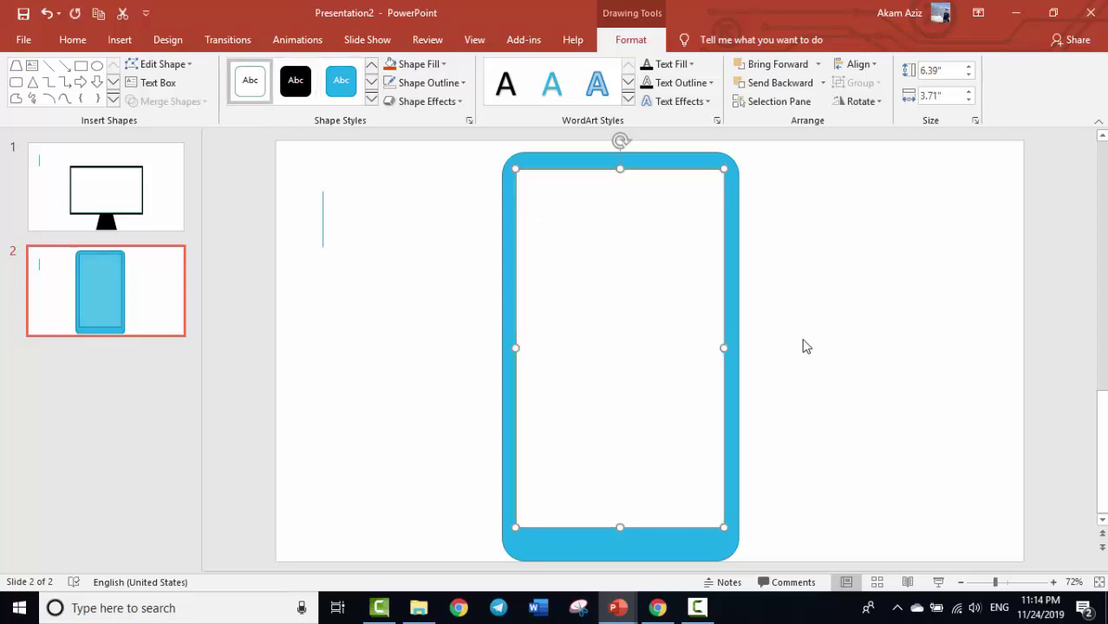
left_click(96, 66)
mouse_move(584, 531)
left_mouse_down()
mouse_move(611, 557)
mouse_move(619, 544)
left_mouse_up()
Make the bottom circle white, then duplicate it into a small black camera dot in the top bezel.
key("Escape")
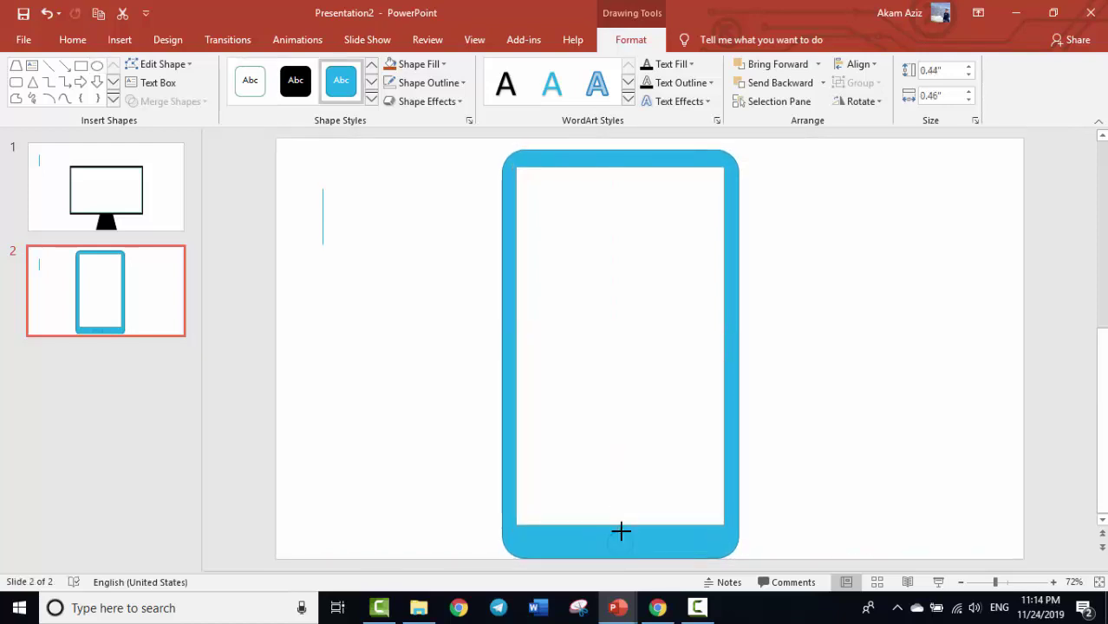
left_click(620, 530)
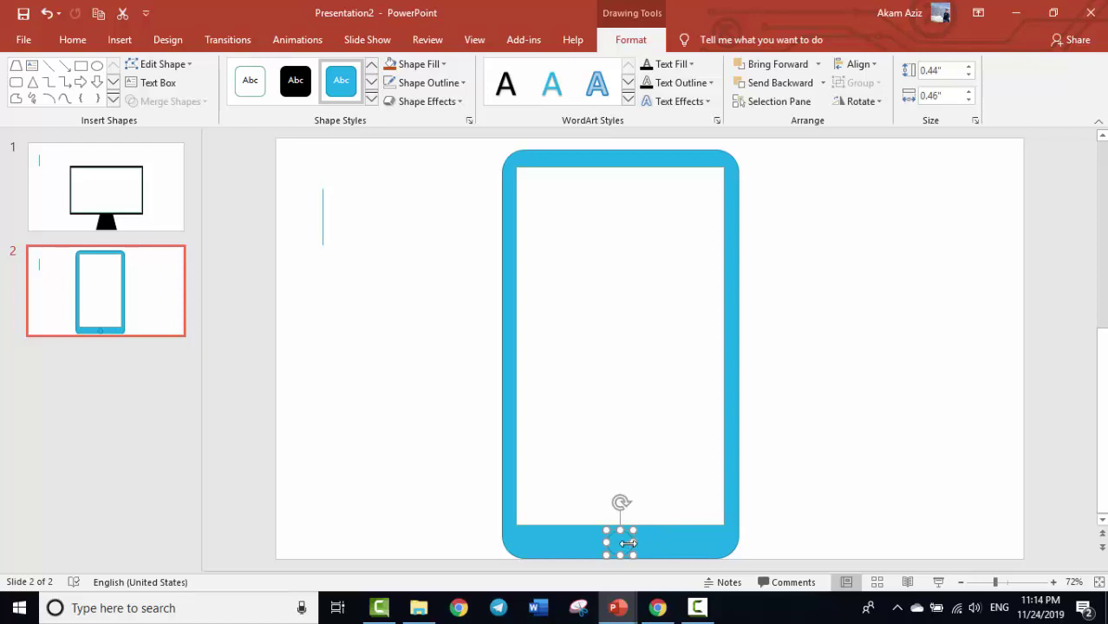
left_click(250, 81)
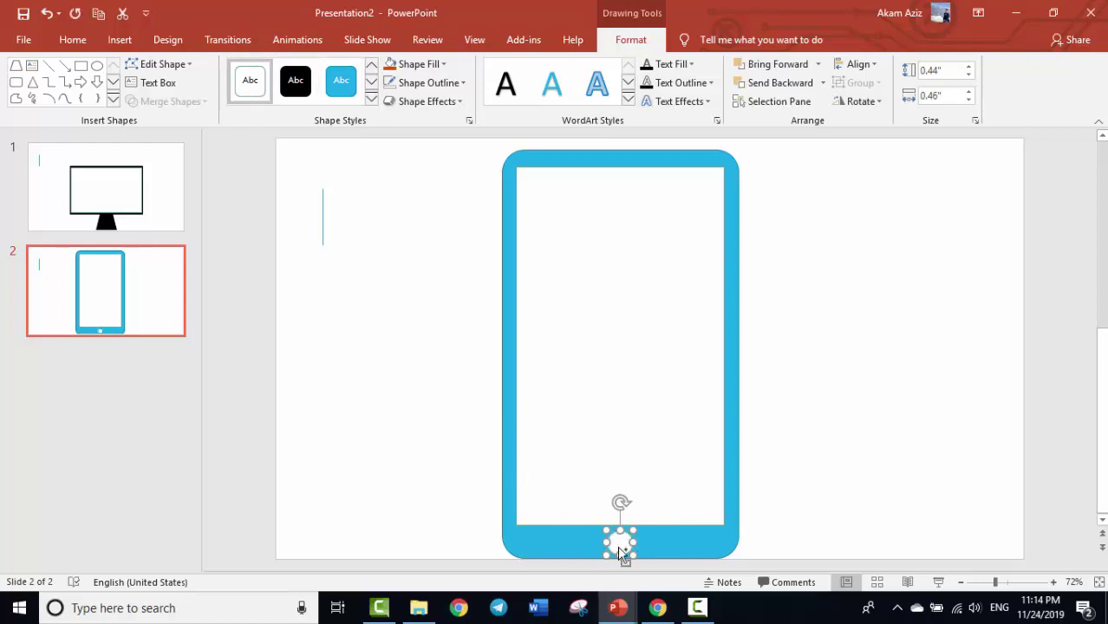
mouse_move(617, 546)
left_mouse_down()
mouse_move(612, 257)
mouse_move(633, 146)
mouse_move(619, 149)
left_mouse_up()
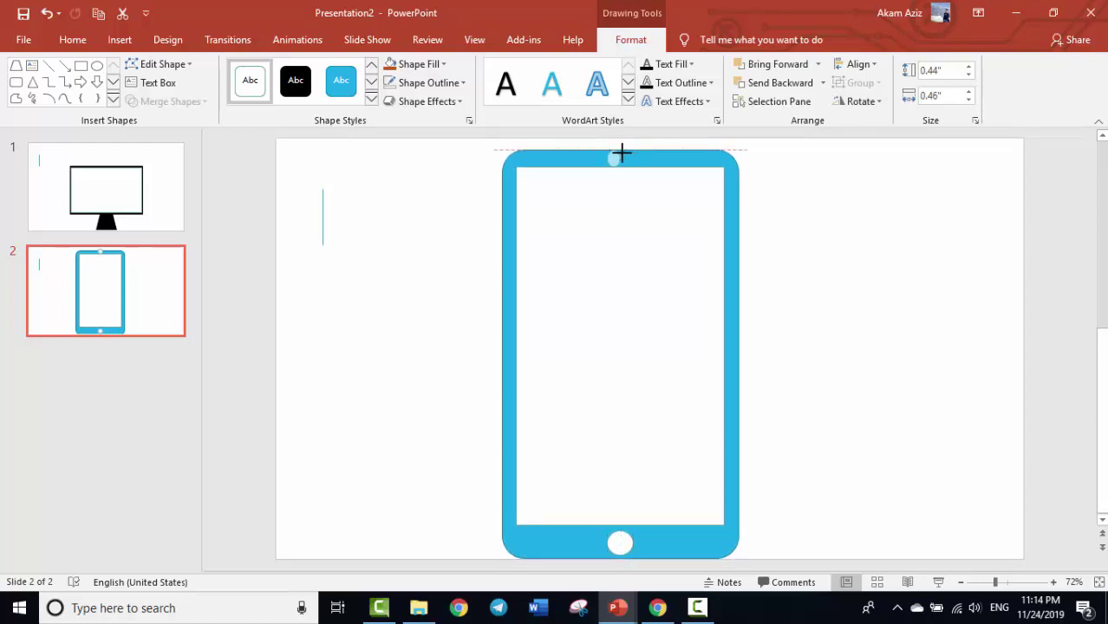
left_click_drag(622, 154, 623, 151)
left_click(295, 80)
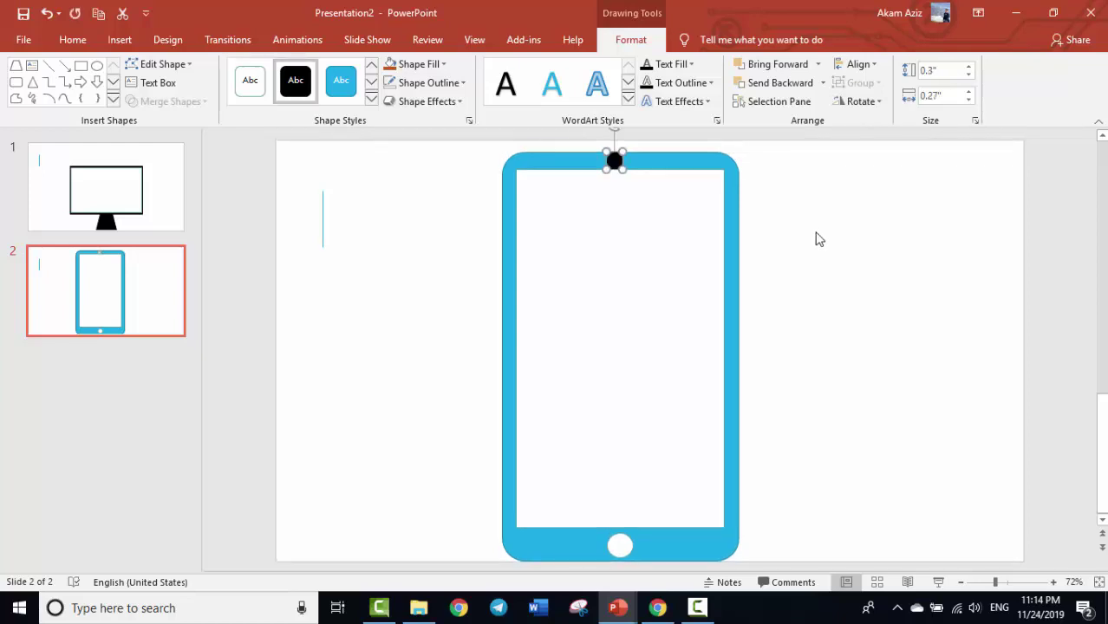
left_click(823, 244)
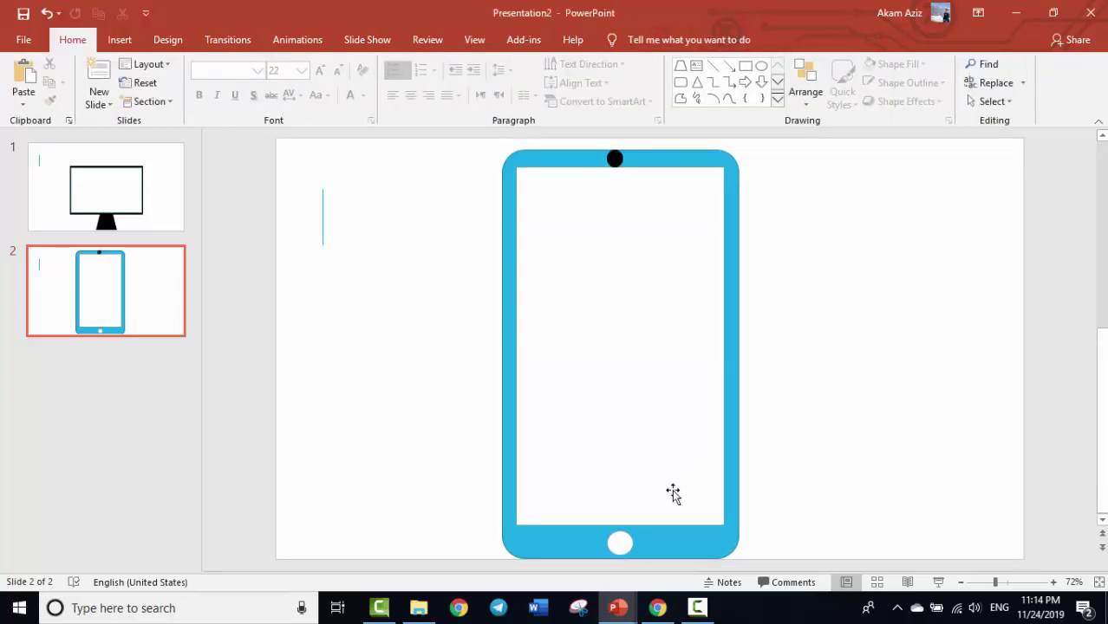
Nudge the white home button up within the bottom bezel.
left_click(621, 538)
double_click(620, 533)
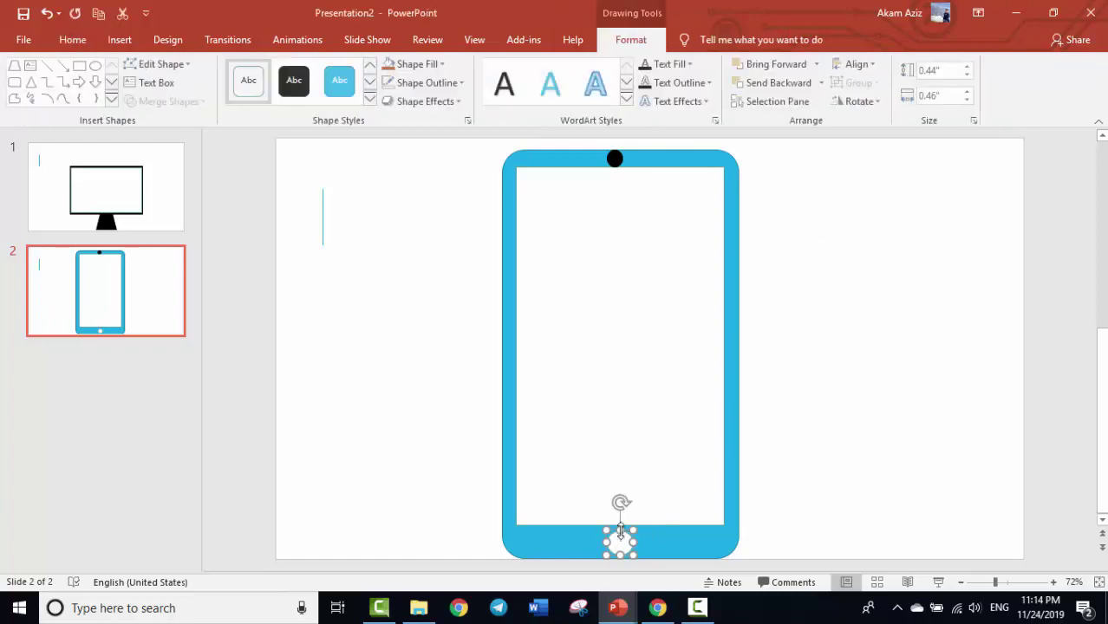
left_click_drag(620, 532, 623, 524)
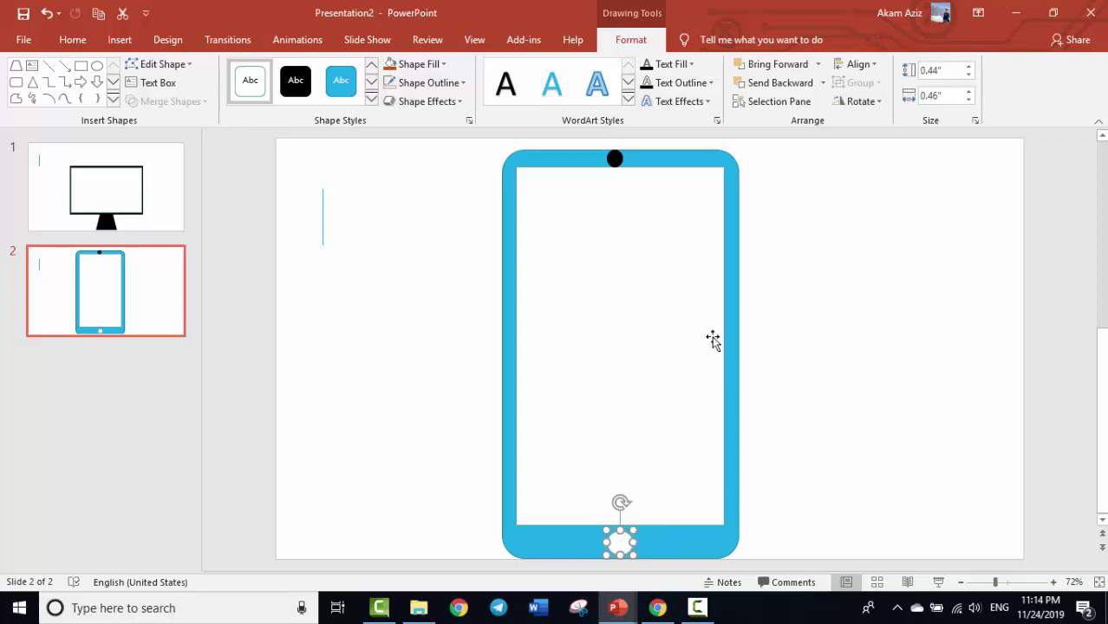
left_click(614, 158)
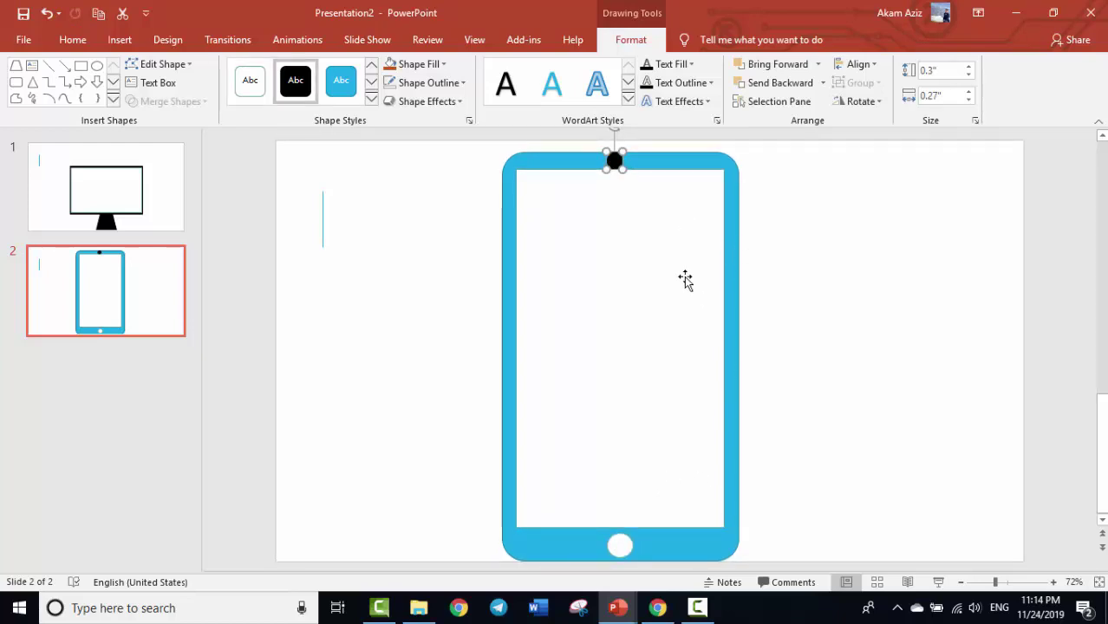
left_click(685, 279)
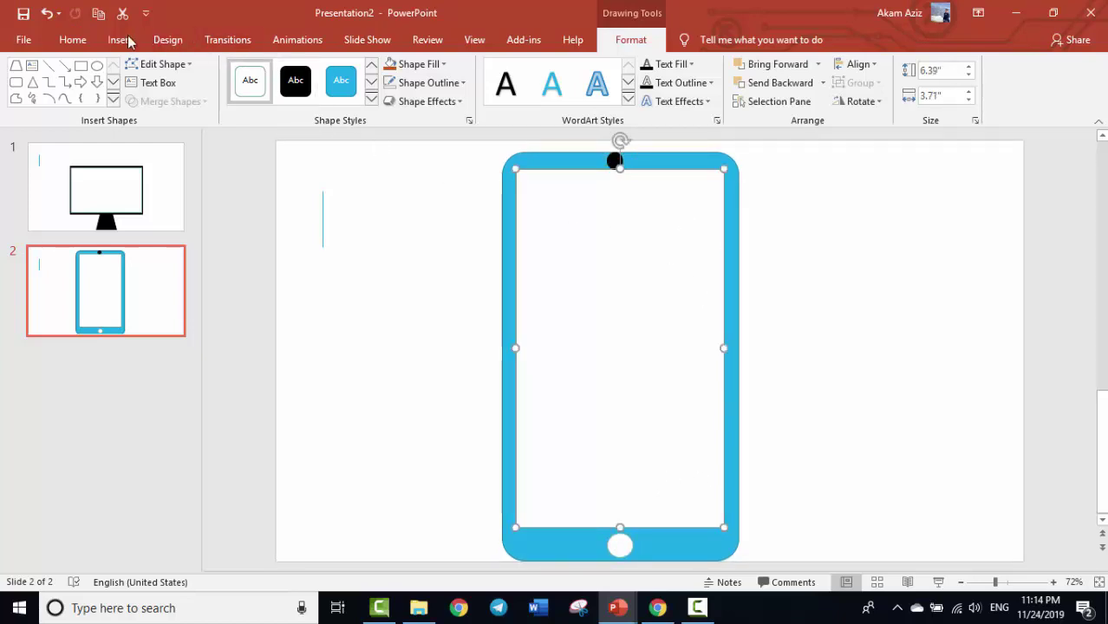
Insert the University of Raparin logo and centre it on the tablet's white screen.
left_click(121, 40)
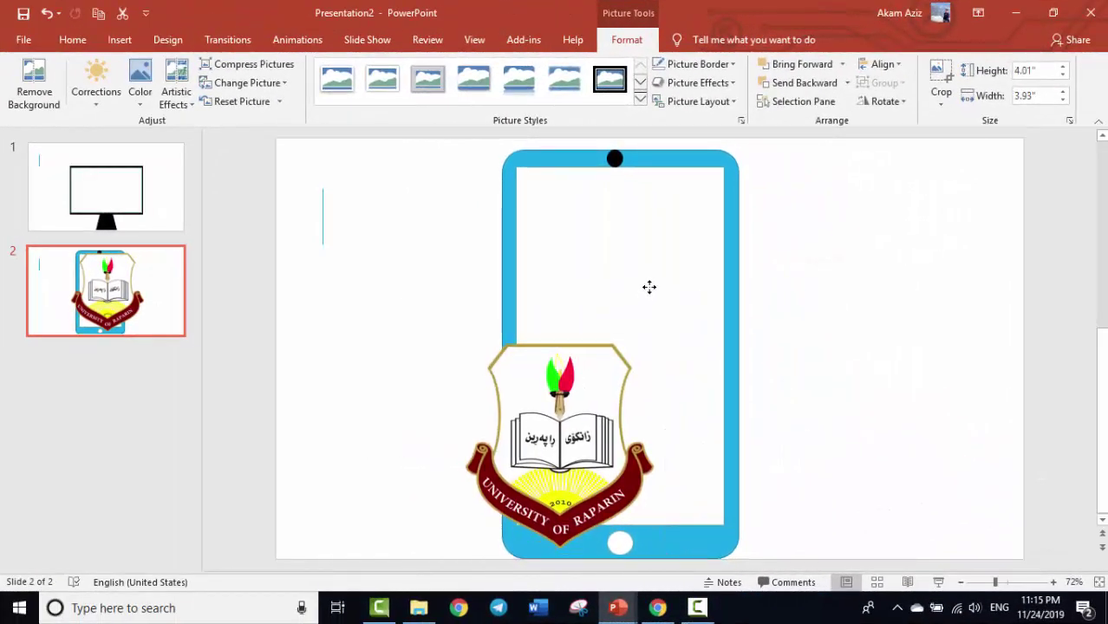
left_click_drag(590, 390, 647, 289)
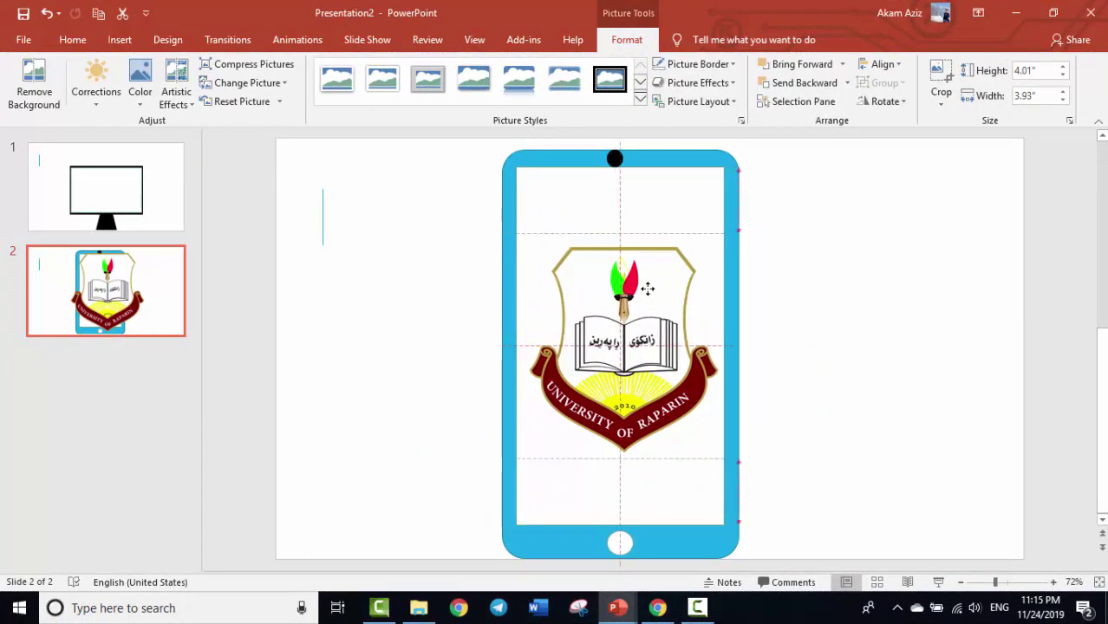
left_click(799, 285)
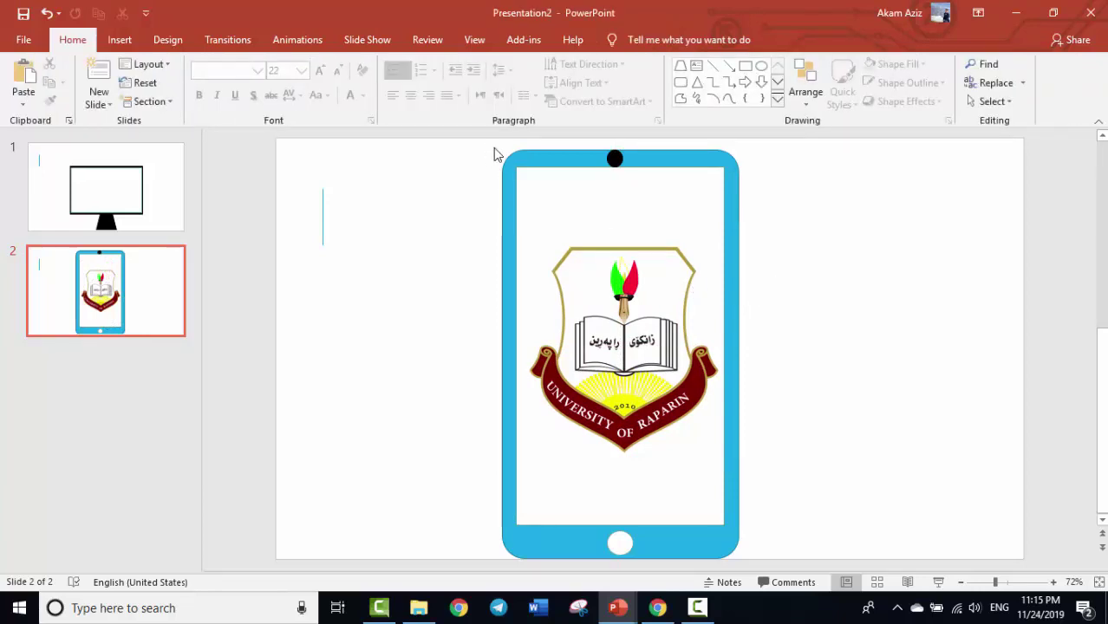
Group the tablet shapes with the logo and move the group to the left of slide 2.
left_click_drag(486, 143, 766, 575)
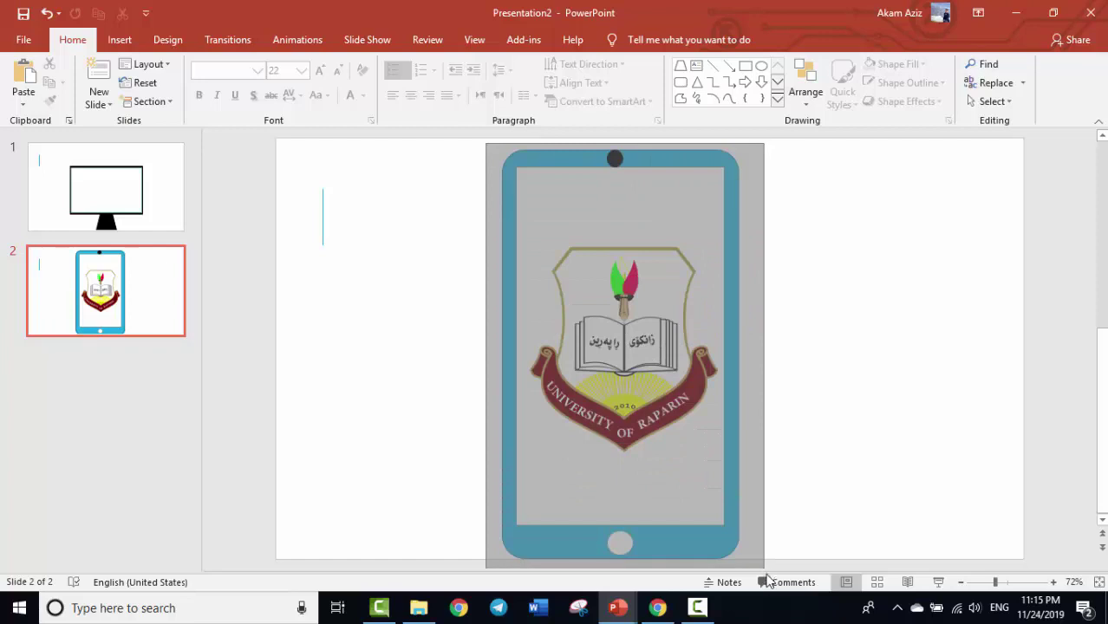
right_click(676, 309)
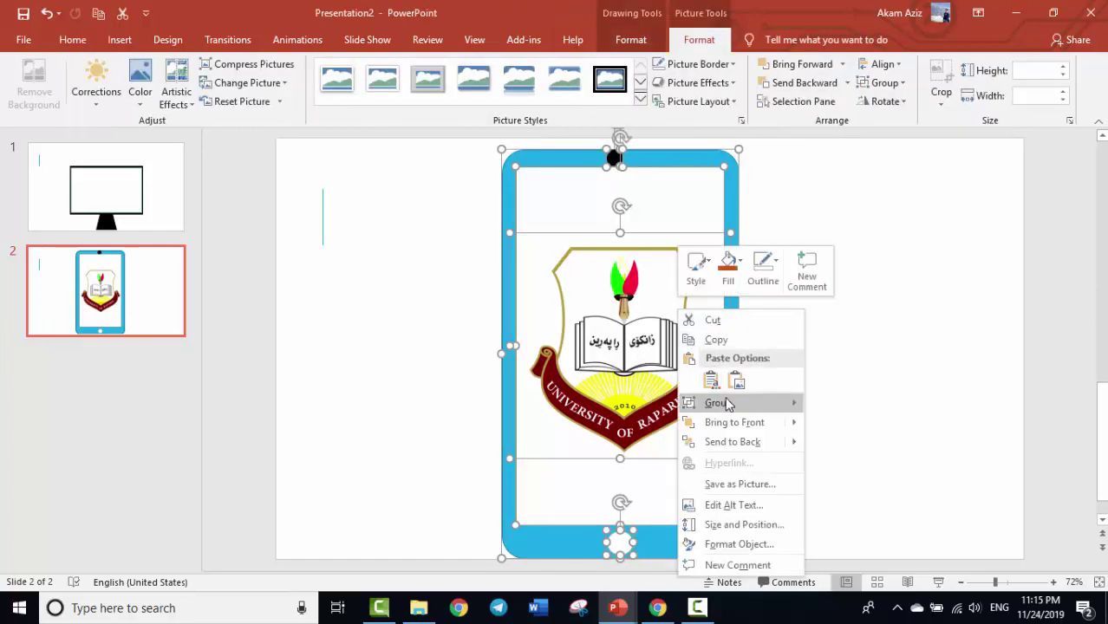
mouse_move(728, 404)
left_click(822, 405)
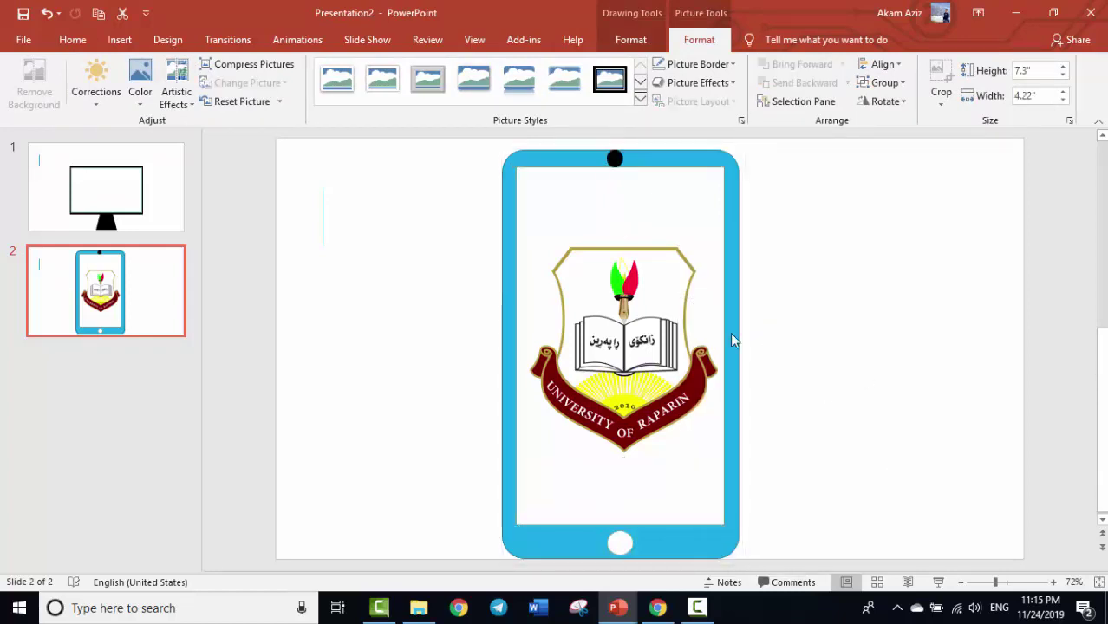
mouse_move(649, 303)
left_mouse_down()
mouse_move(890, 297)
mouse_move(495, 294)
left_mouse_up()
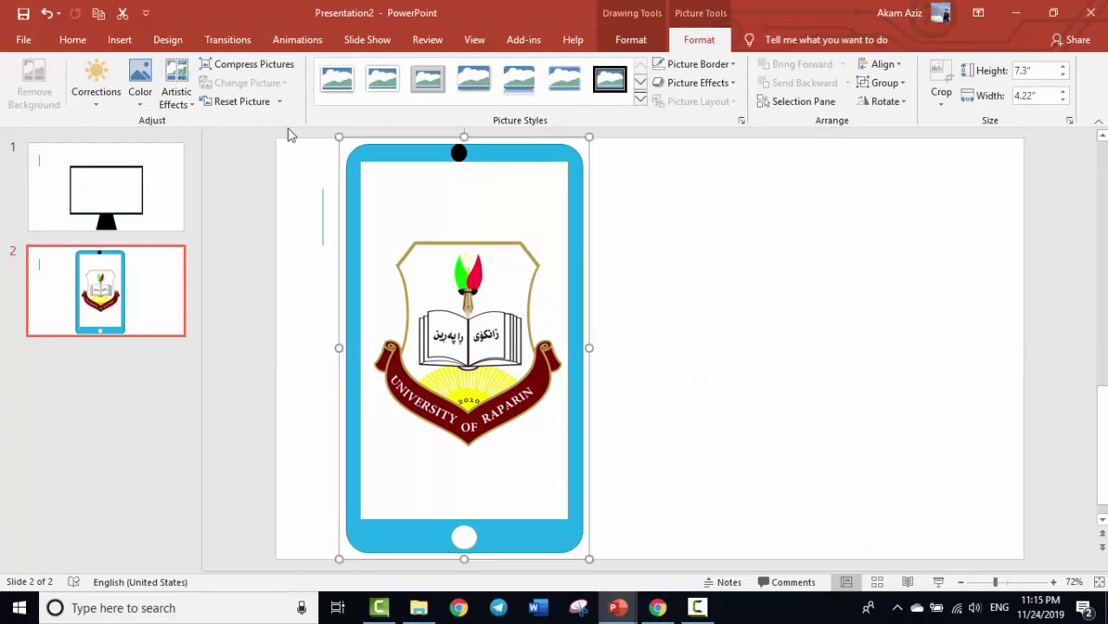
left_click(118, 40)
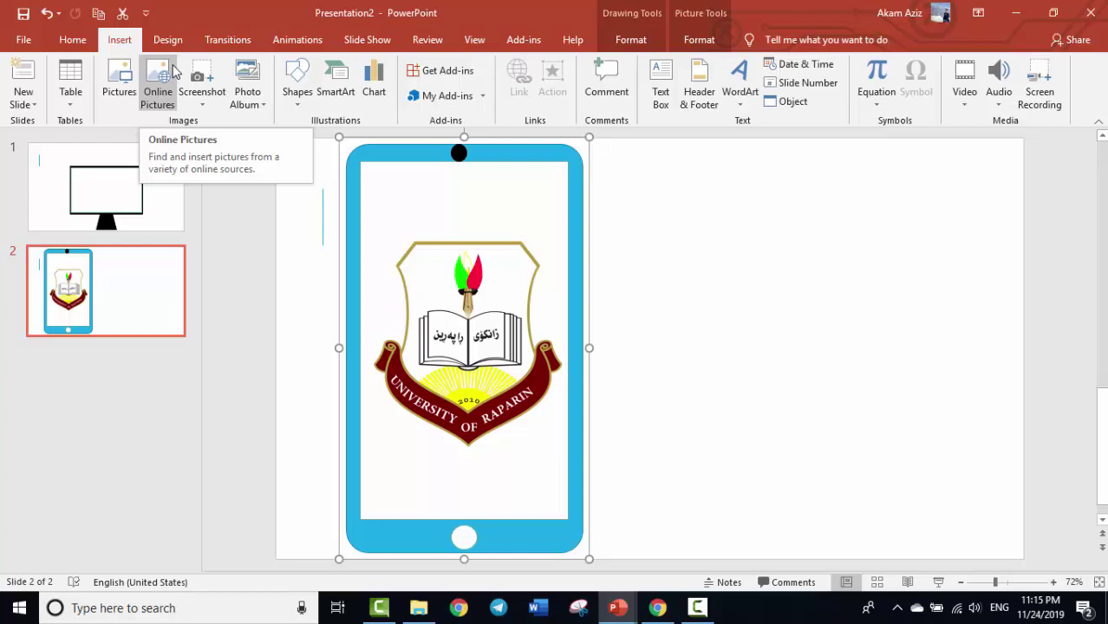
Draw a rounded square to the right of the tablet and fill it dark blue.
left_click(294, 111)
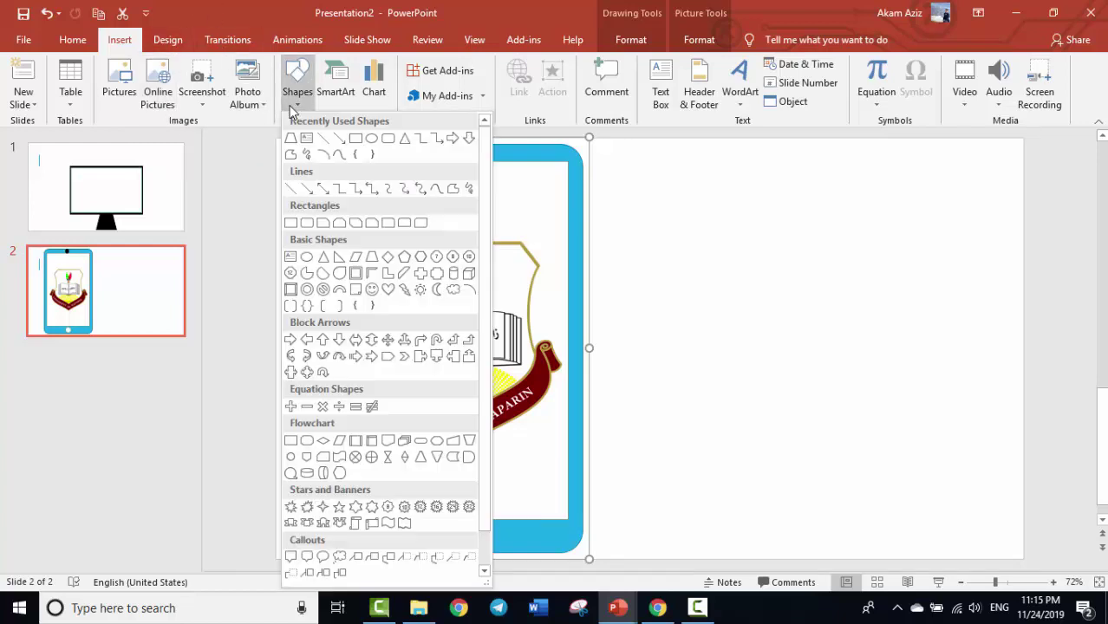
left_click(388, 139)
left_click_drag(673, 234, 847, 408)
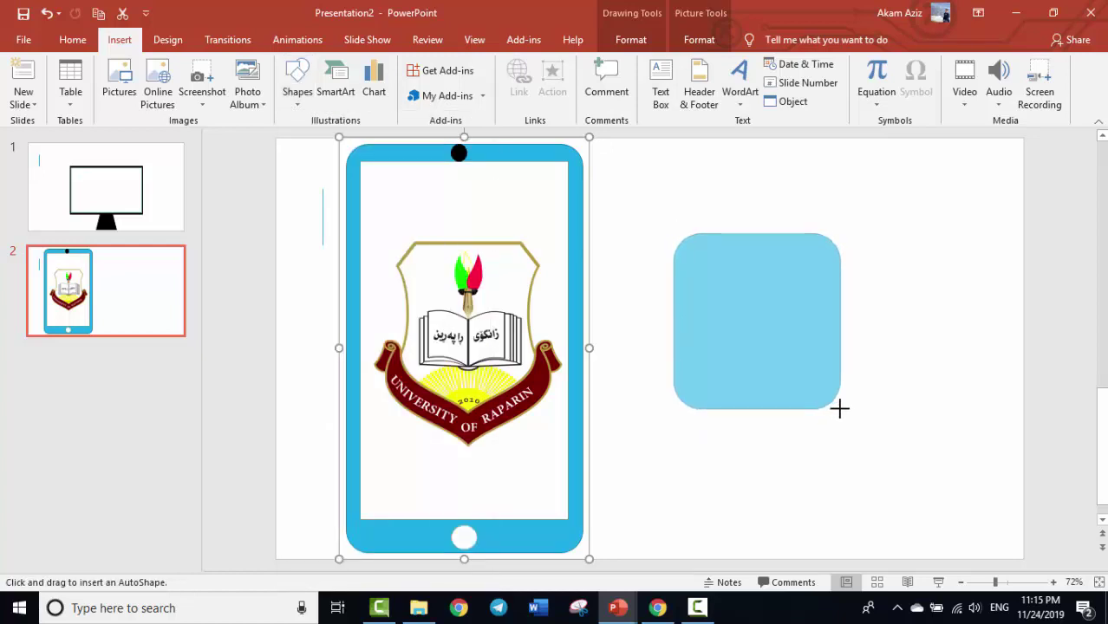
left_click_drag(847, 408, 840, 409)
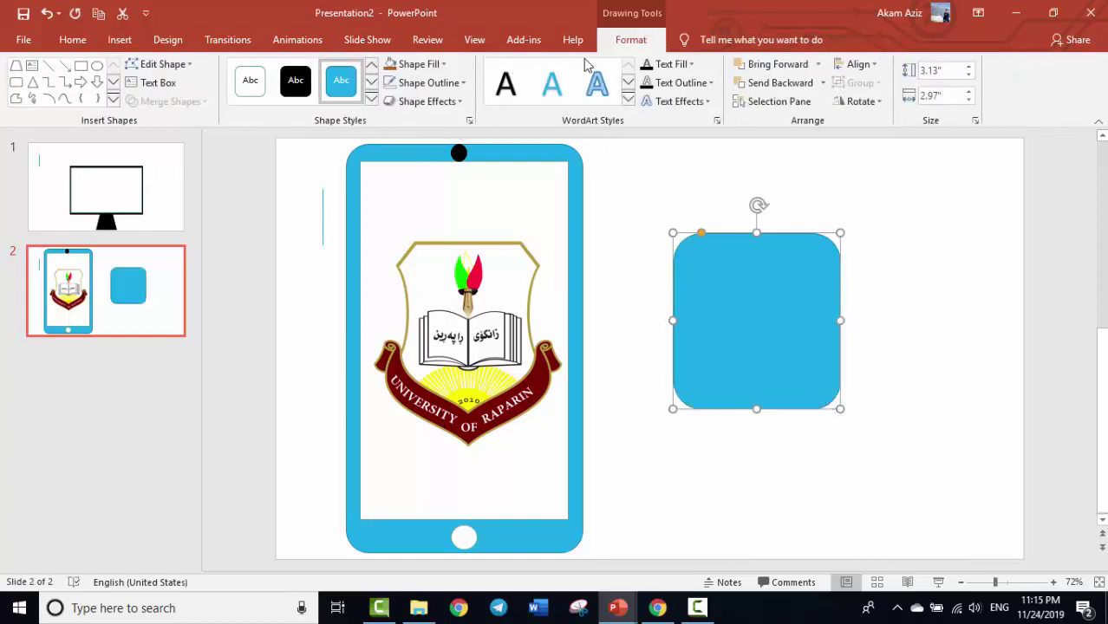
left_click(443, 65)
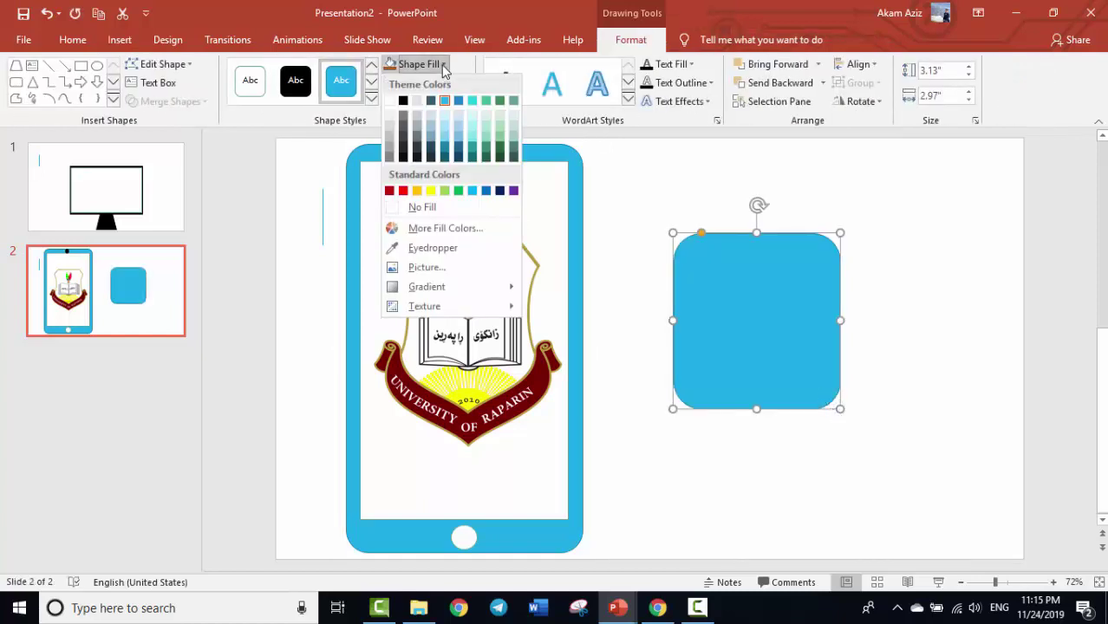
left_click(458, 156)
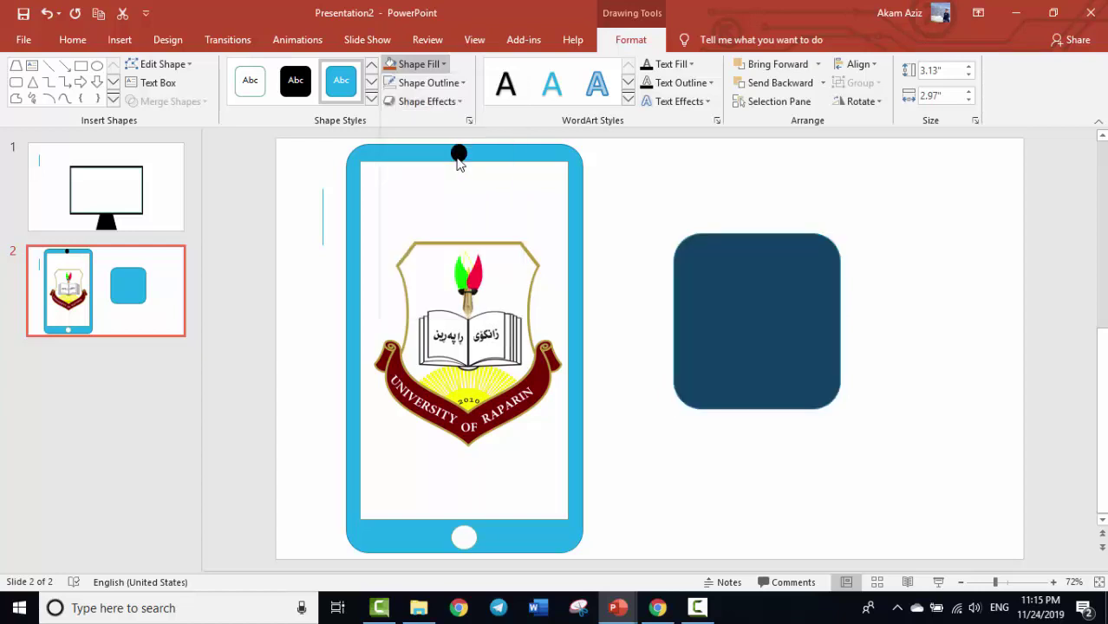
Add a text box inside the square containing the letter f.
left_click(120, 41)
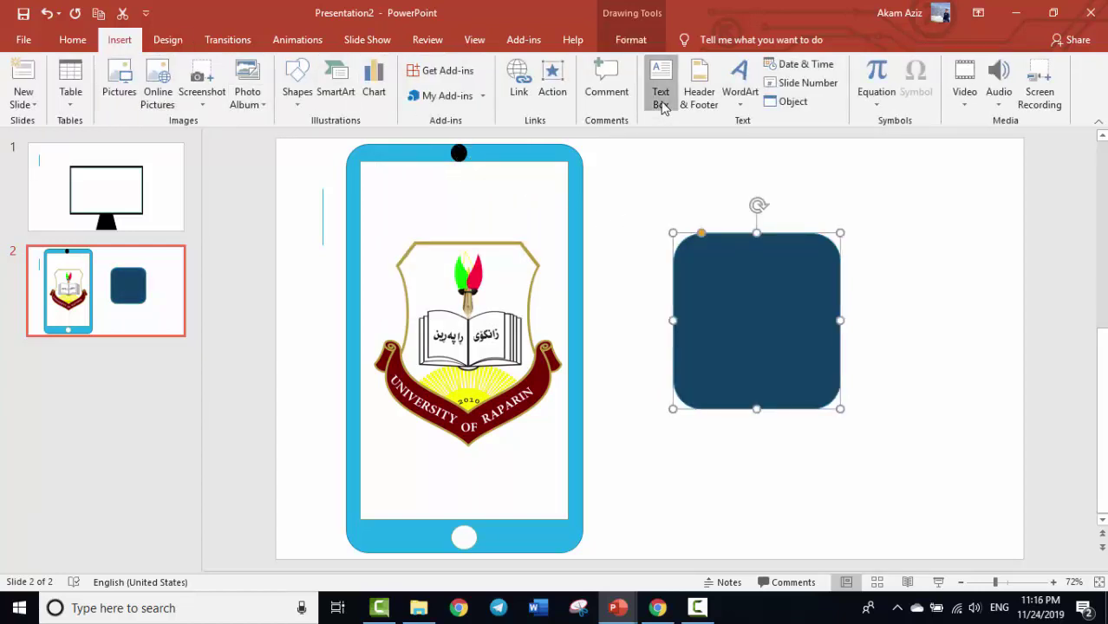
left_click(661, 93)
left_click_drag(770, 338, 780, 323)
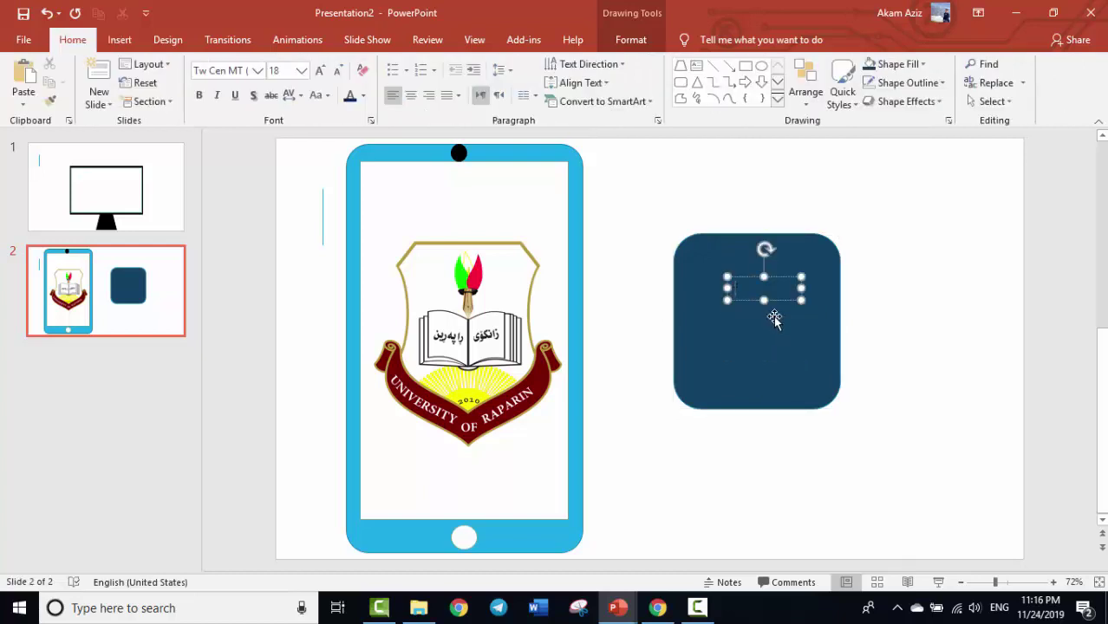
type("f")
Make the f white and enlarge it to 199 points.
double_click(737, 288)
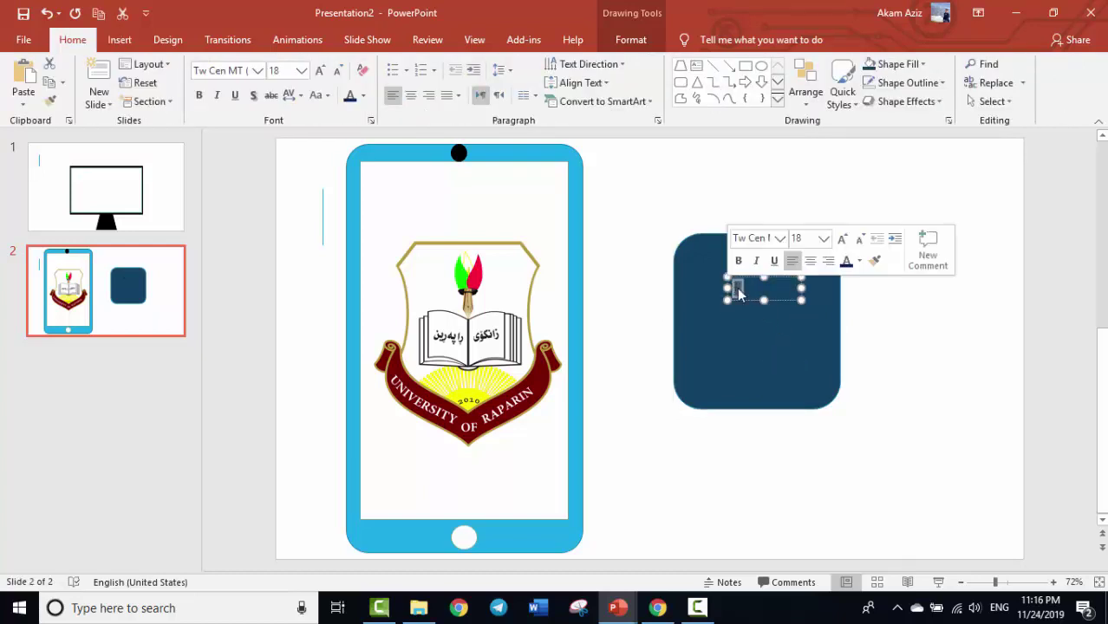
left_click(859, 262)
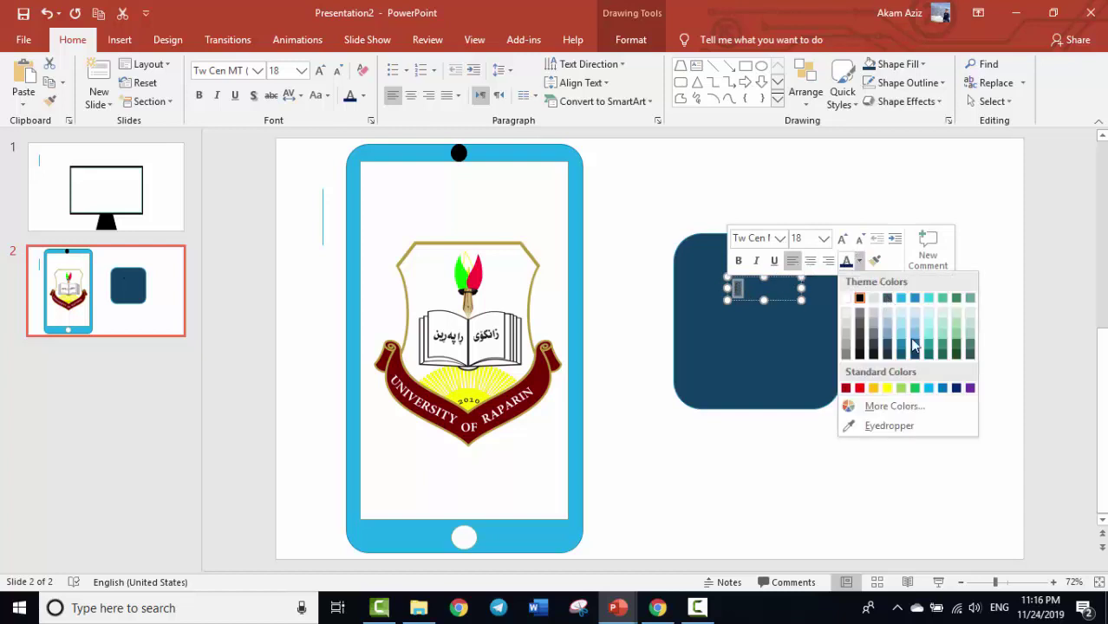
left_click(846, 298)
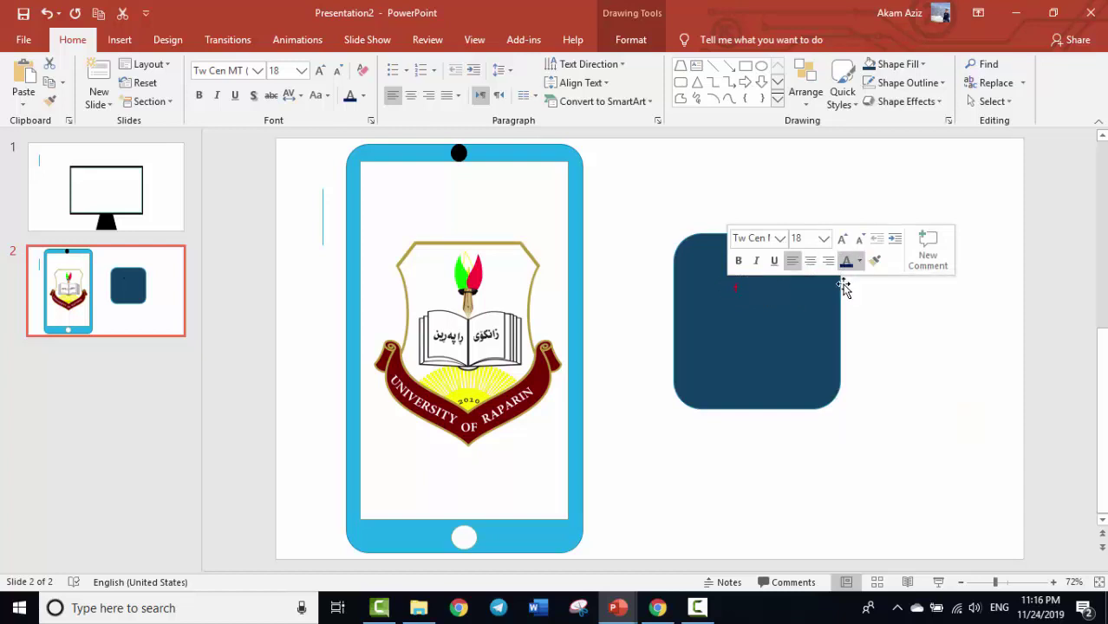
left_click(842, 240)
left_click(842, 239)
left_click(842, 239)
left_click(842, 239)
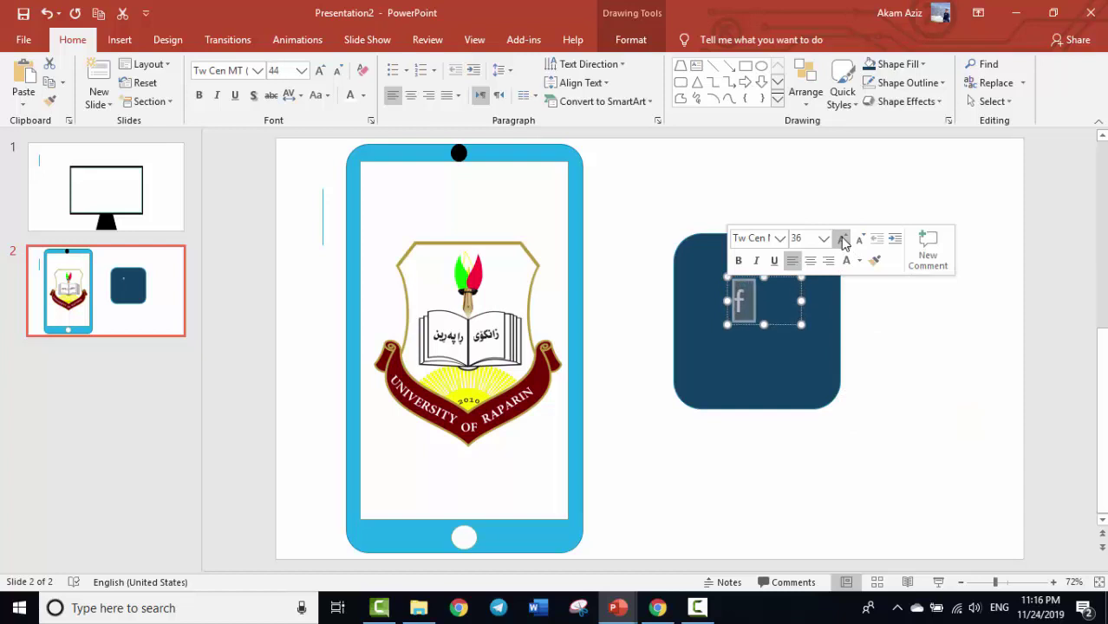
left_click(842, 239)
left_click(841, 239)
left_click(842, 239)
left_click(842, 239)
left_click(842, 239)
left_click(842, 239)
left_click(842, 239)
left_click(842, 239)
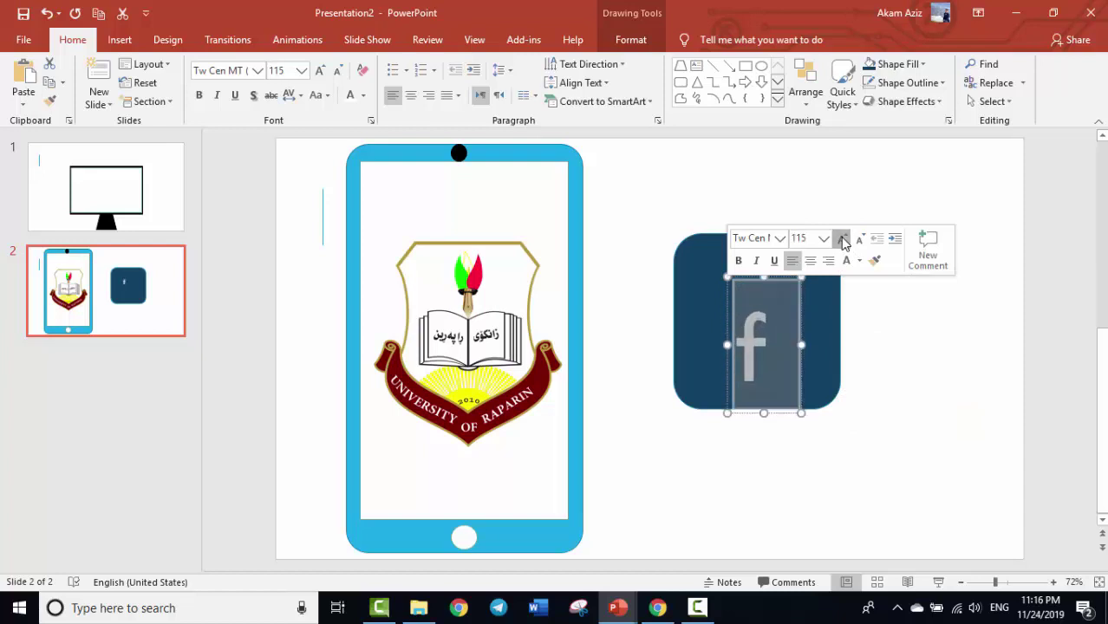
left_click(841, 239)
left_click(841, 239)
left_click(842, 239)
left_click(842, 239)
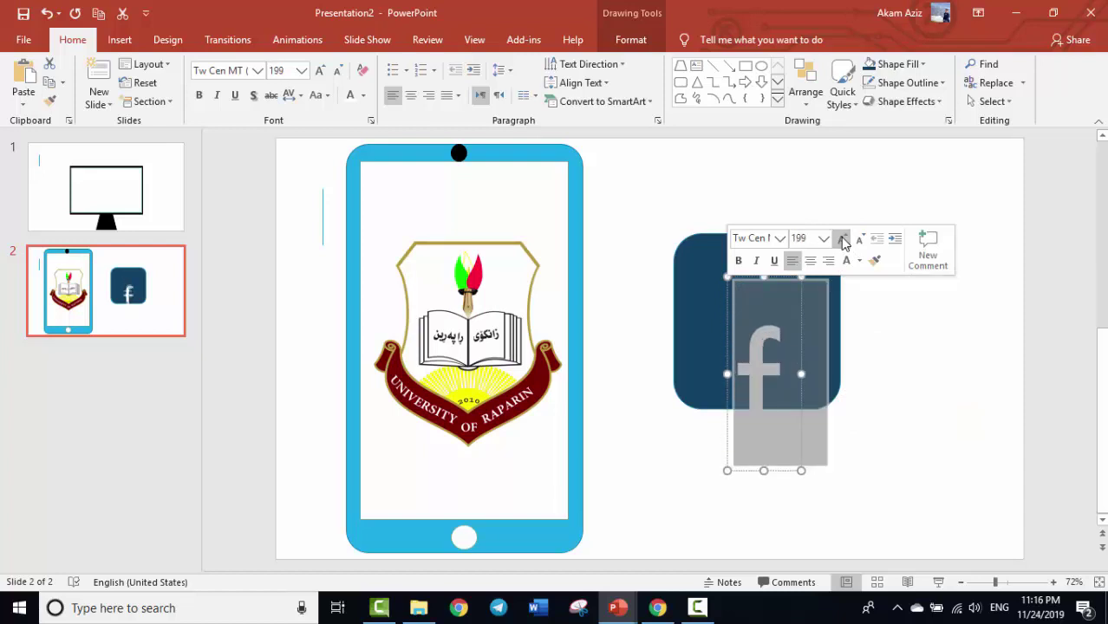
left_click(897, 358)
left_click(767, 334)
Enlarge the f a bit more and move it up into place in the blue square.
left_click_drag(771, 274, 780, 254)
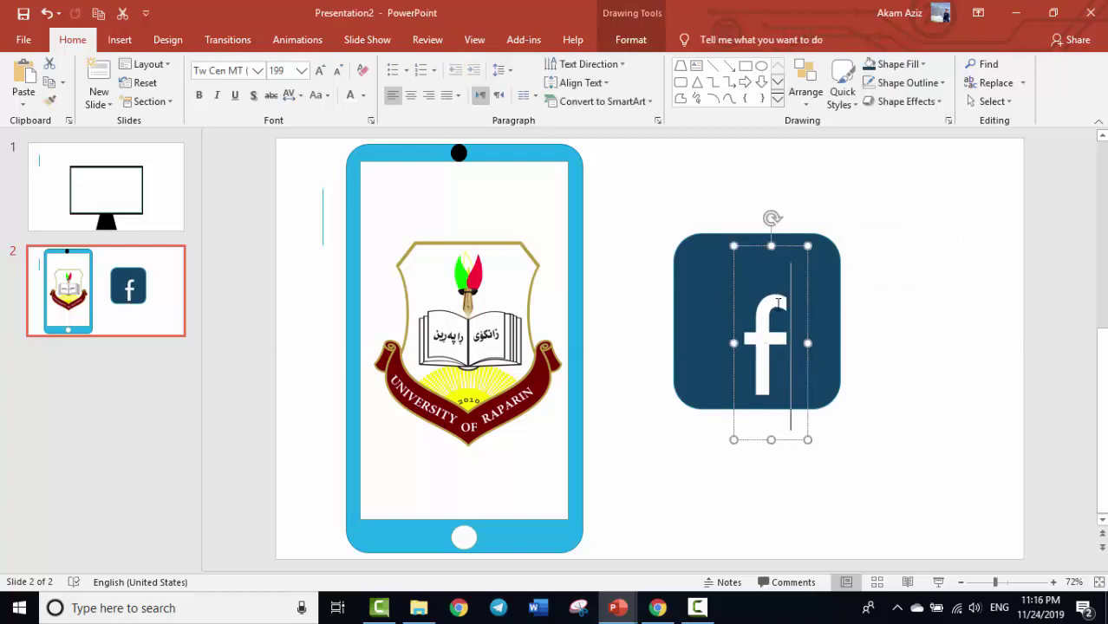
double_click(780, 338)
left_click(865, 263)
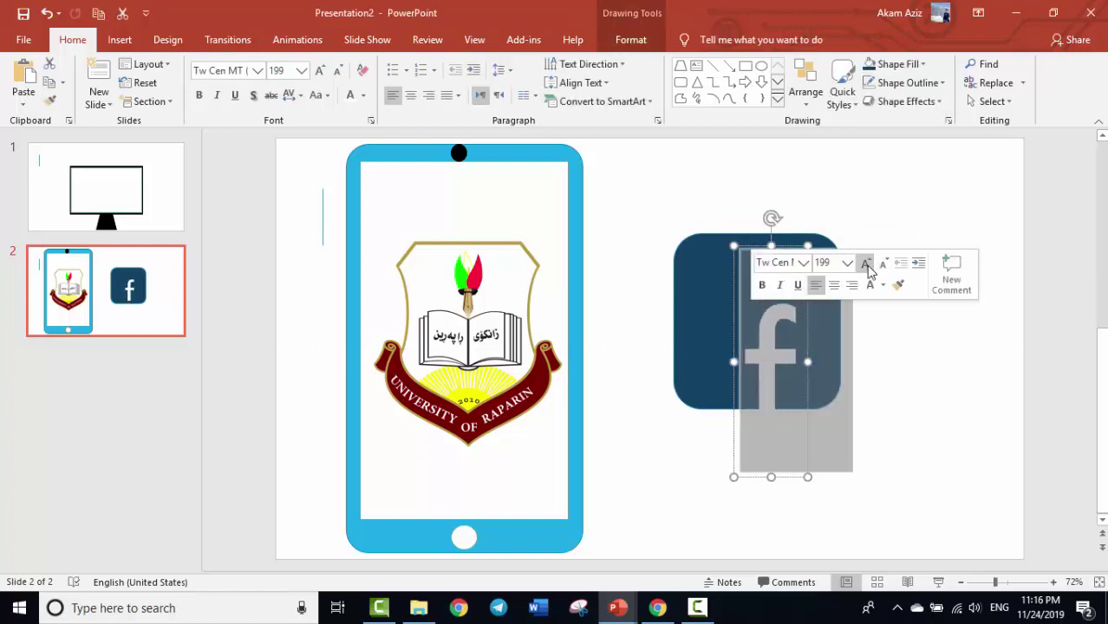
left_click(865, 263)
left_click(919, 364)
left_click_drag(792, 247, 793, 200)
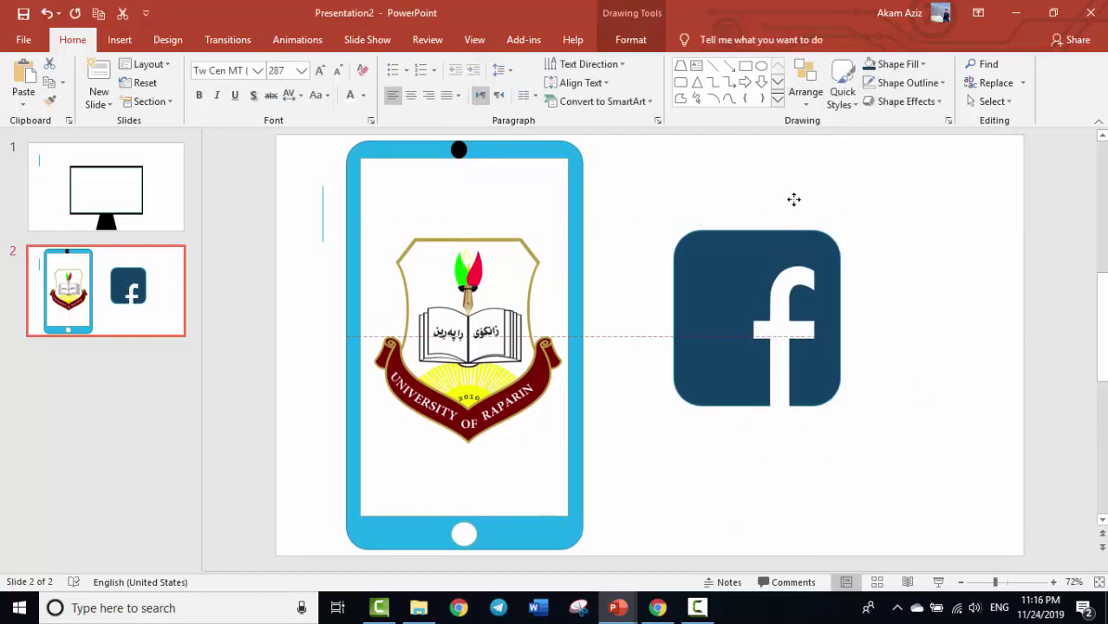
left_click(914, 305)
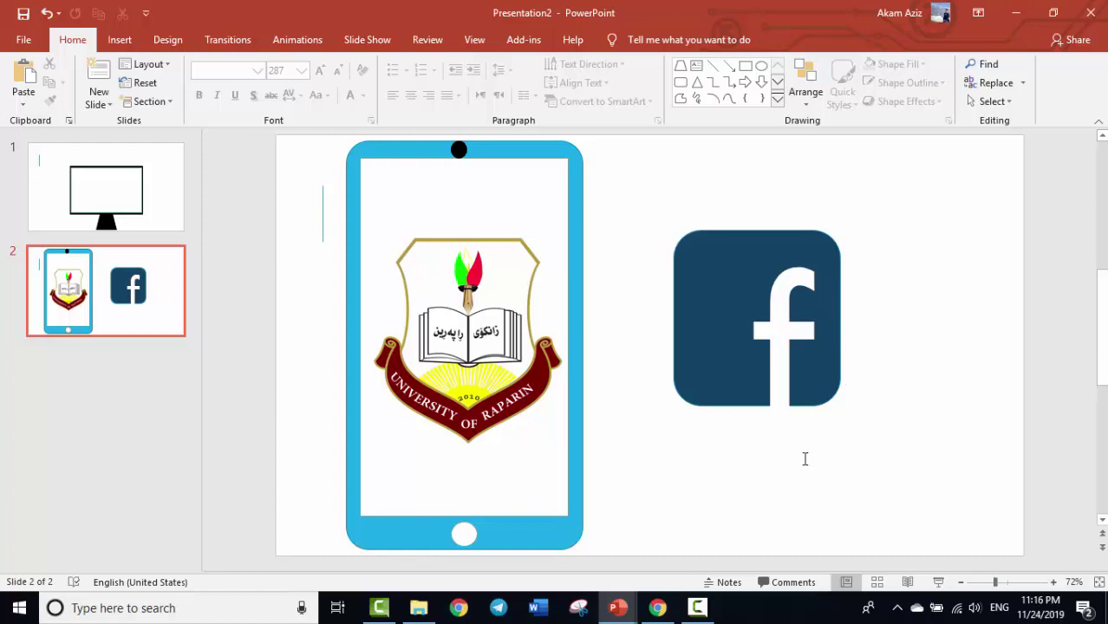
Group the Facebook square with its white 'f' text box.
left_click(833, 277)
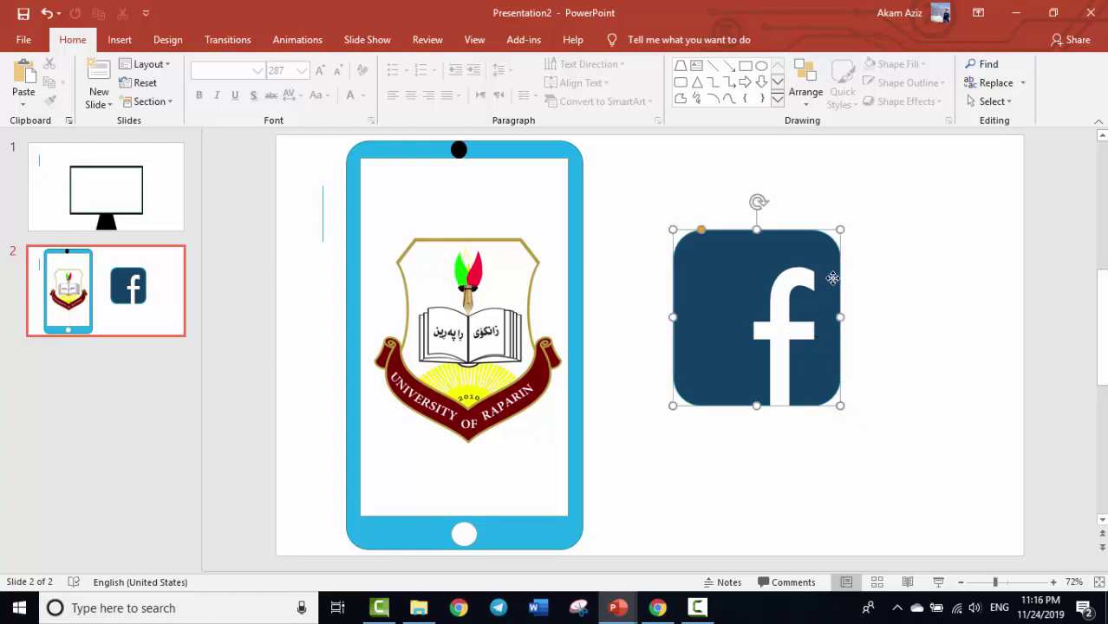
left_click(802, 294, "shift")
key("ctrl+g")
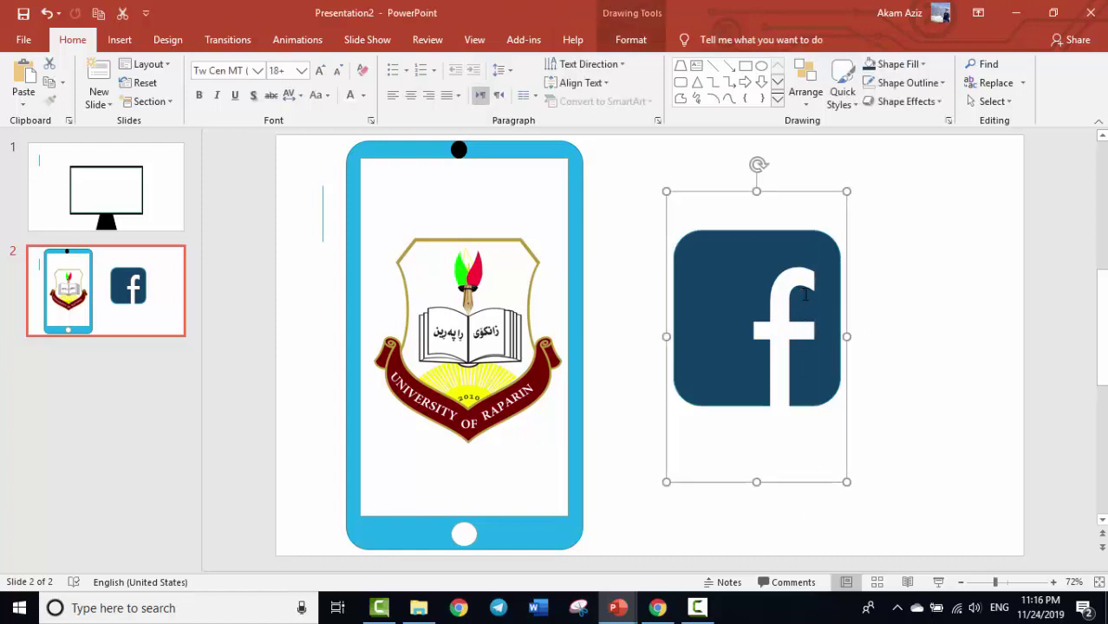
Move the grouped Facebook icon up beside the tablet.
left_click(793, 268)
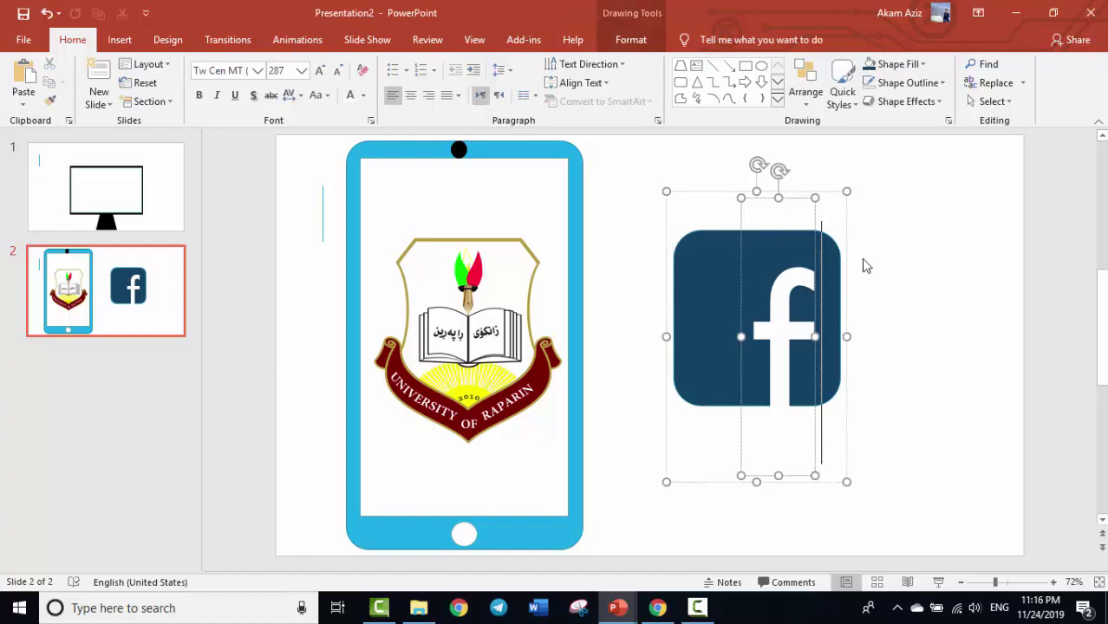
left_click(864, 264)
left_click(836, 263)
left_click_drag(836, 263, 772, 177)
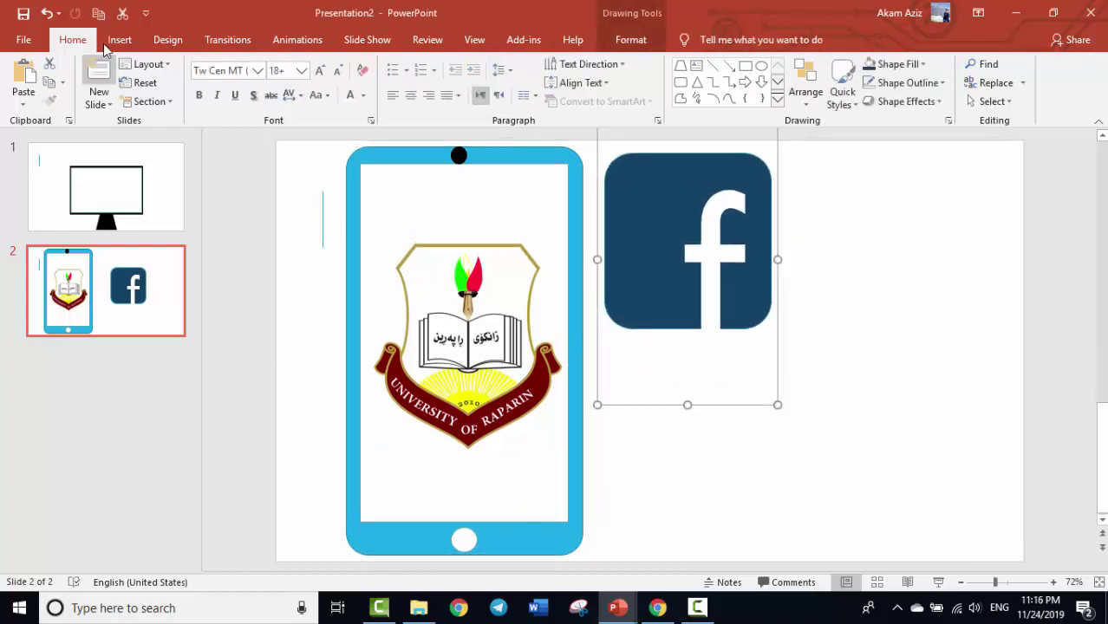
Draw a rounded rectangle below and right of the Facebook icon.
left_click(119, 40)
left_click(301, 104)
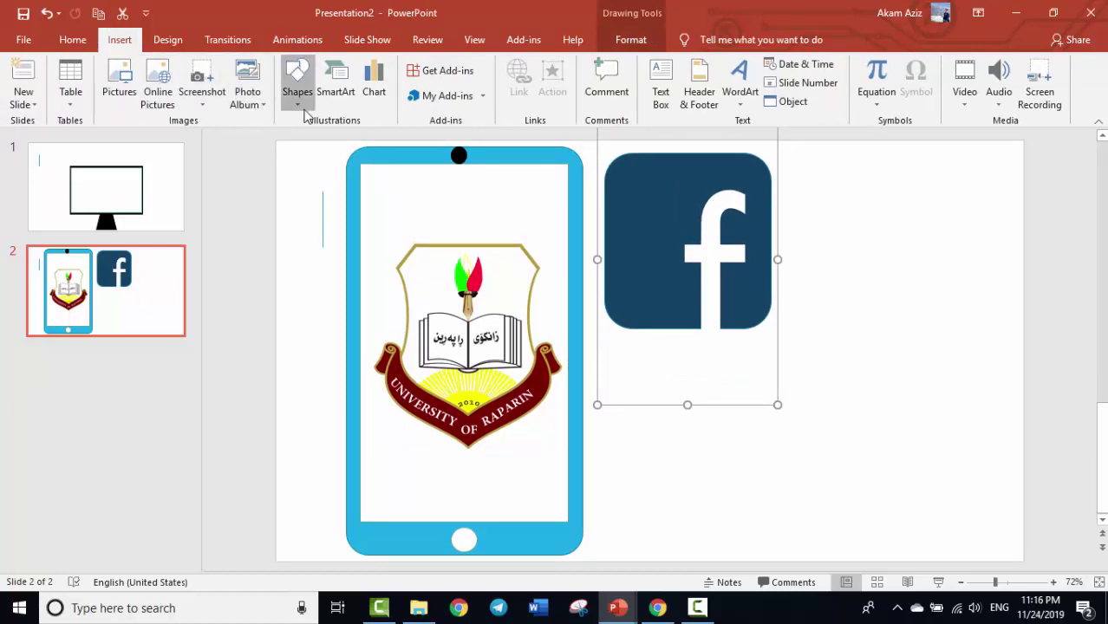
left_click(371, 139)
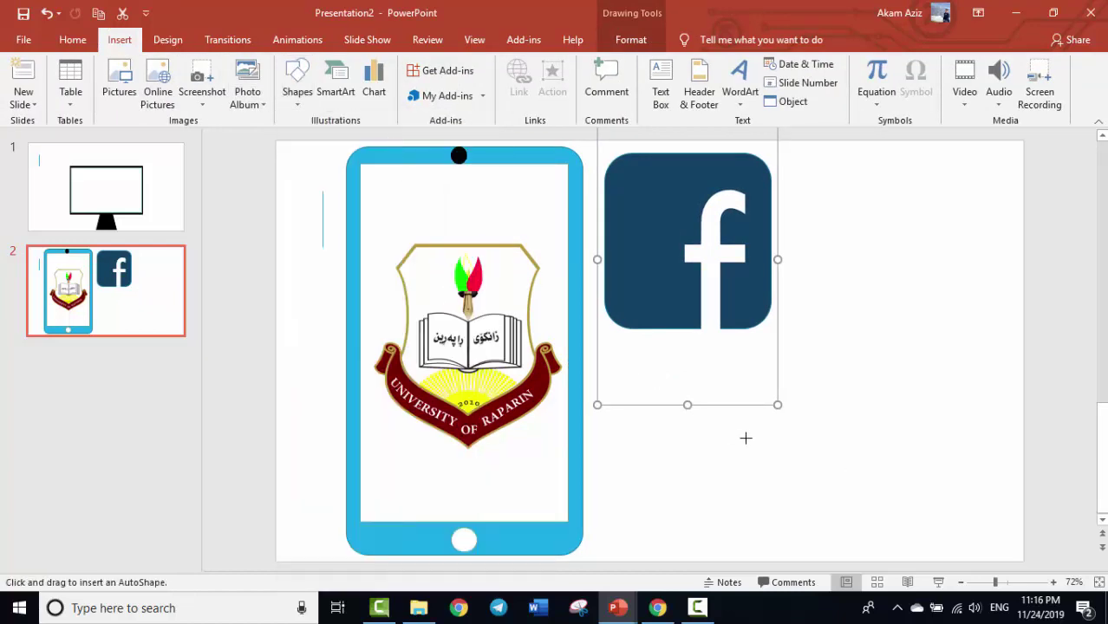
mouse_move(696, 445)
left_mouse_down()
mouse_move(857, 539)
mouse_move(848, 545)
left_mouse_up()
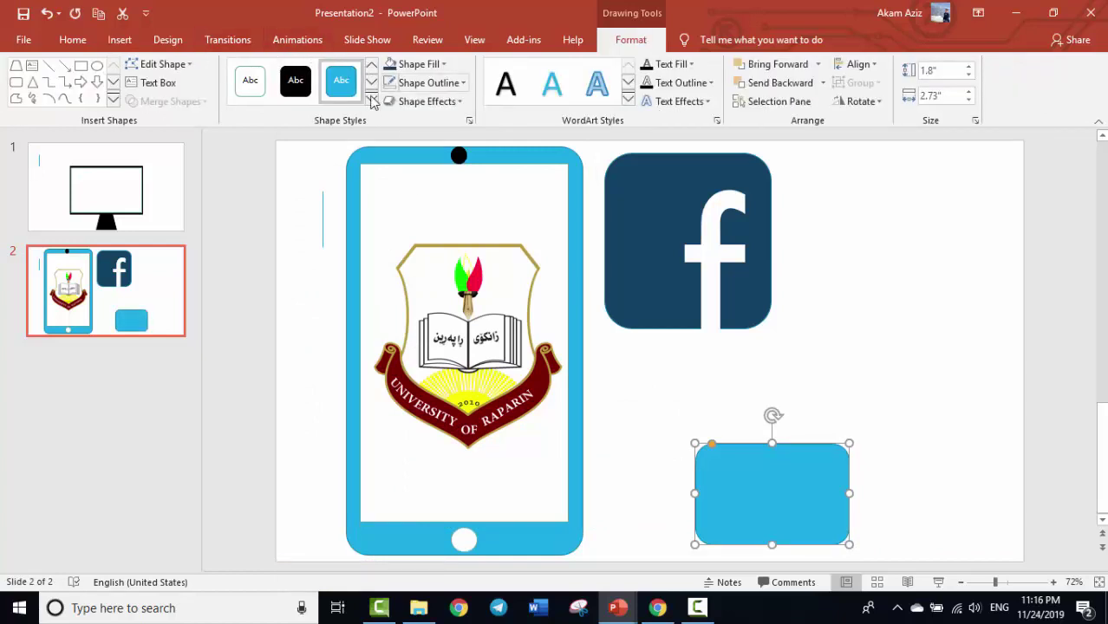
Fill the rounded rectangle dark red and move it up and to the right.
left_click(419, 64)
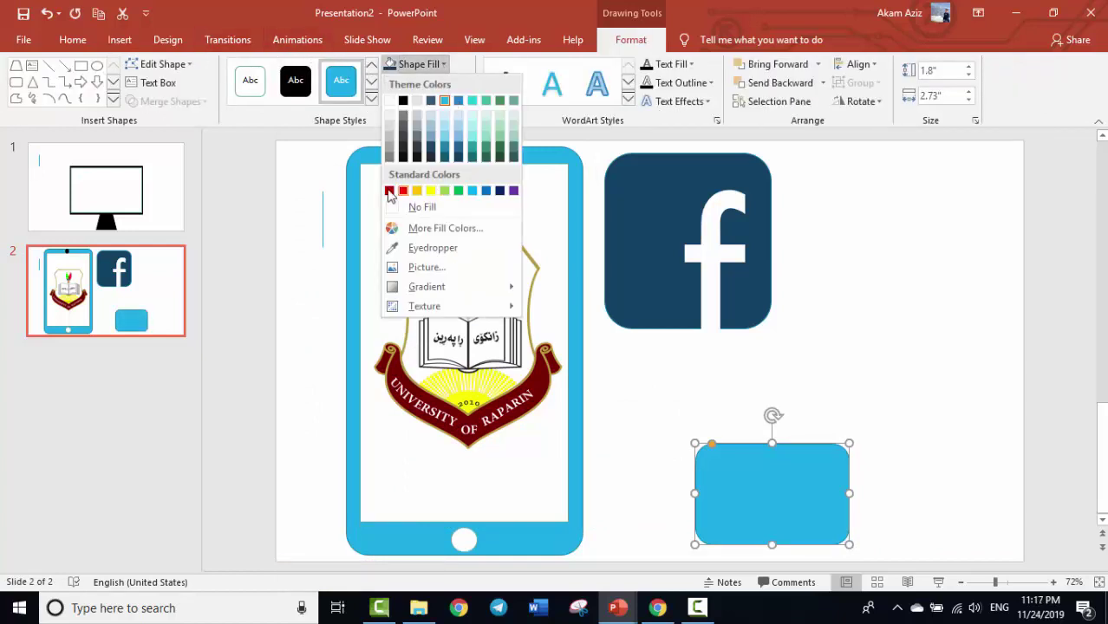
left_click(390, 191)
left_click(832, 505)
left_click_drag(829, 493, 879, 426)
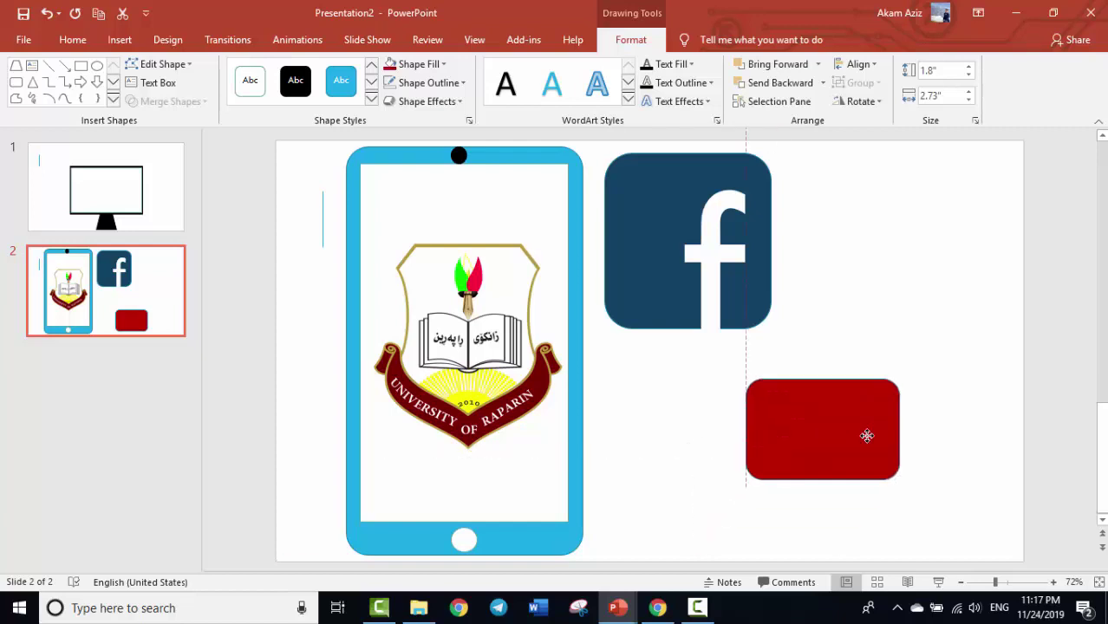
left_click(114, 100)
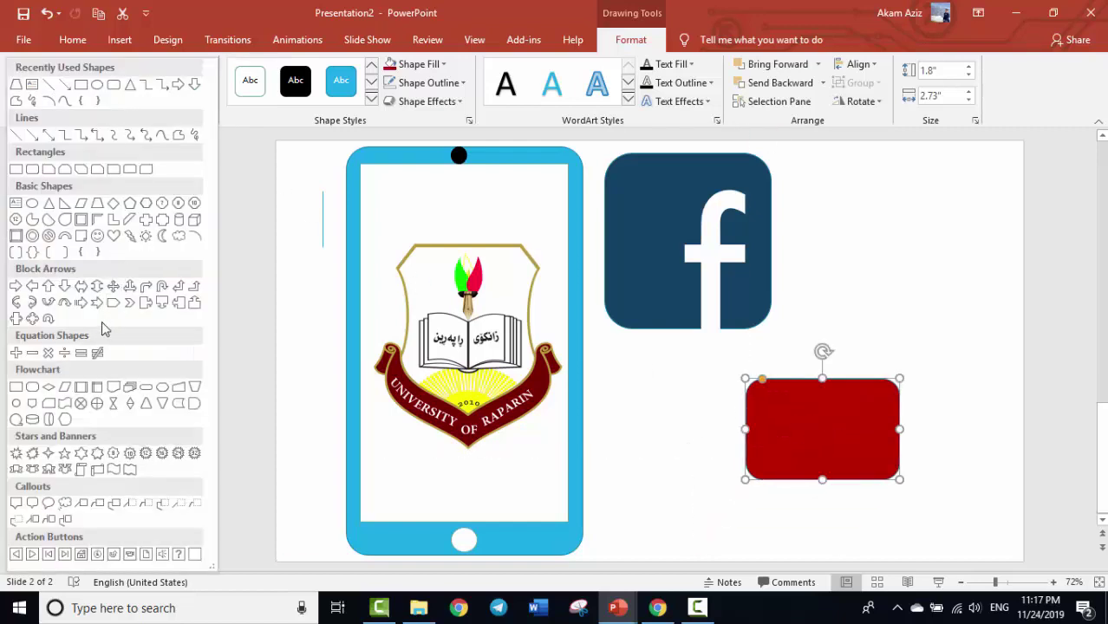
Draw a flowchart Extract triangle inside the red rectangle, rotated to point left.
left_click(145, 404)
left_click_drag(787, 417, 842, 472)
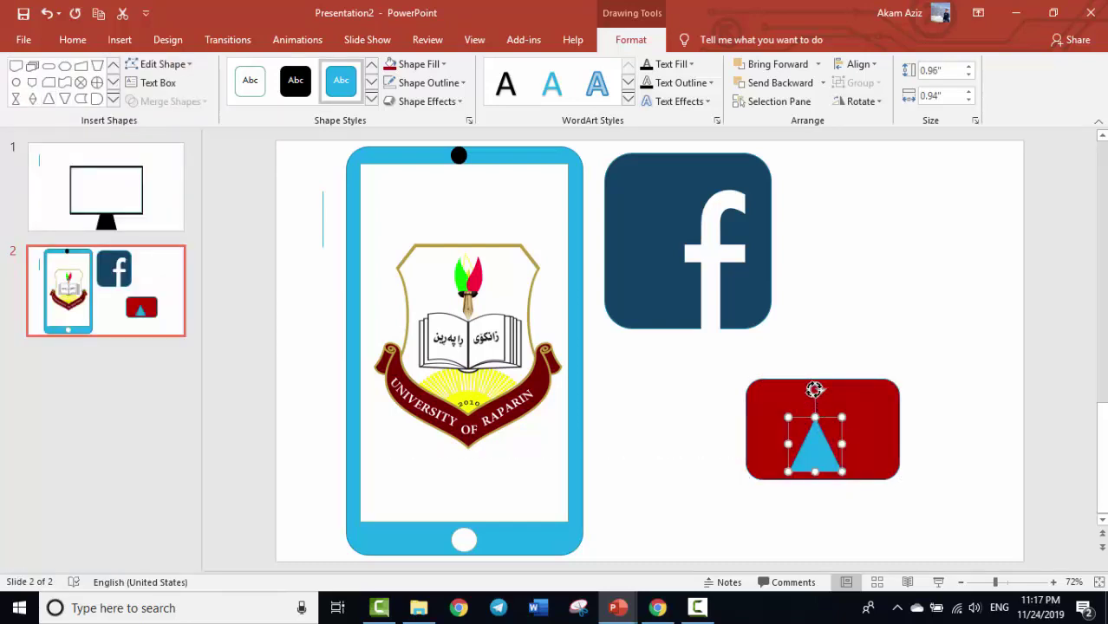
mouse_move(816, 390)
left_mouse_down()
mouse_move(773, 440)
mouse_move(827, 434)
left_mouse_up()
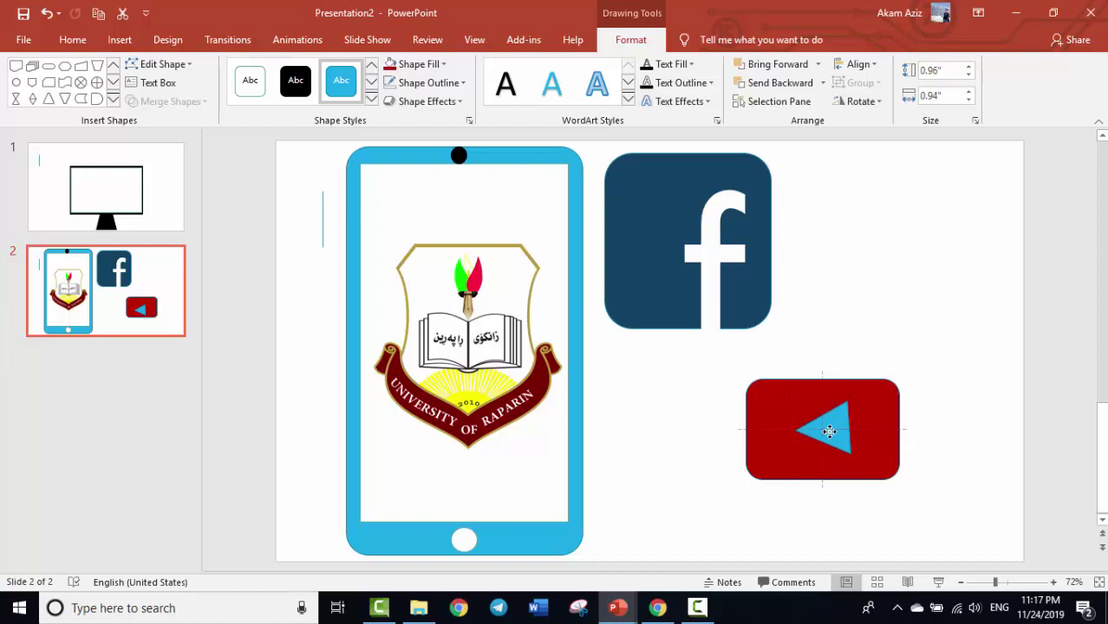
Make the triangle white with no outline.
left_click(828, 433)
left_click(263, 96)
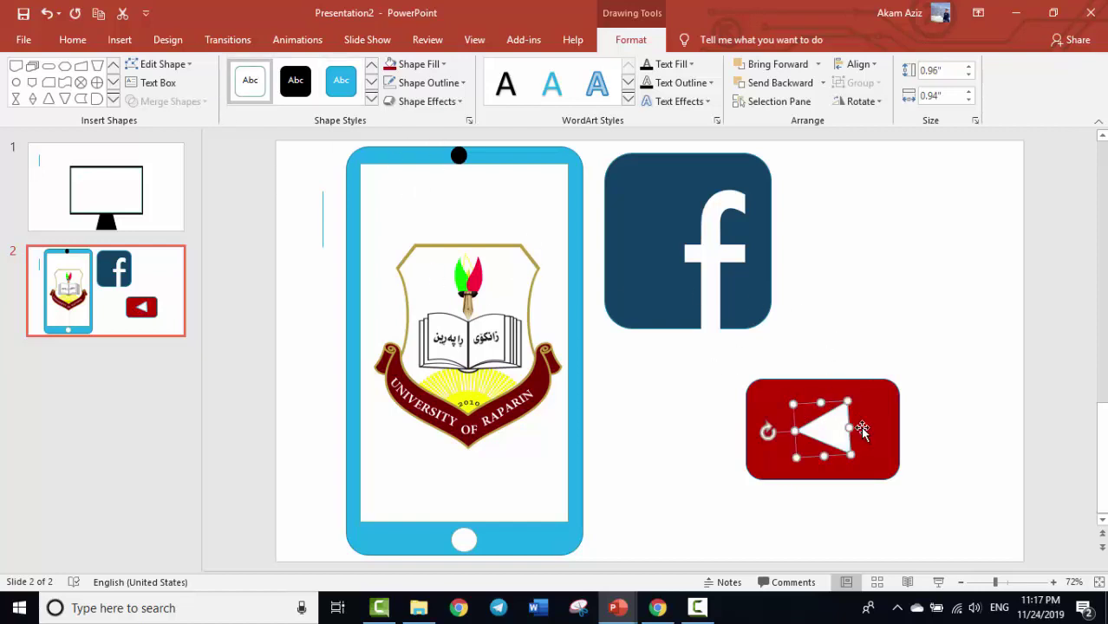
left_click(453, 82)
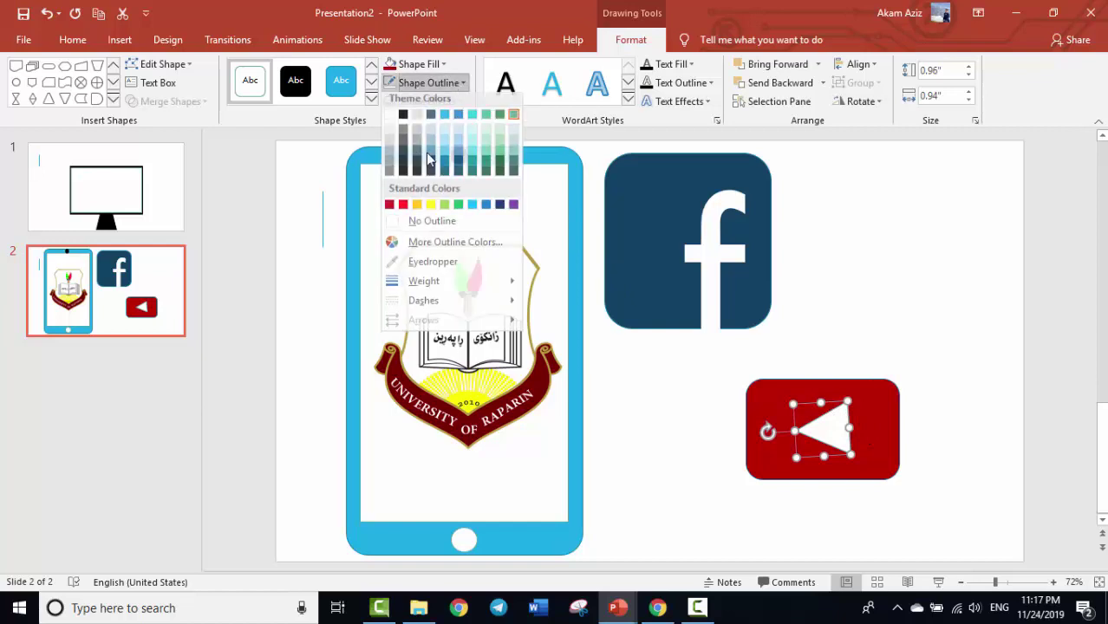
left_click(409, 223)
left_click(791, 259)
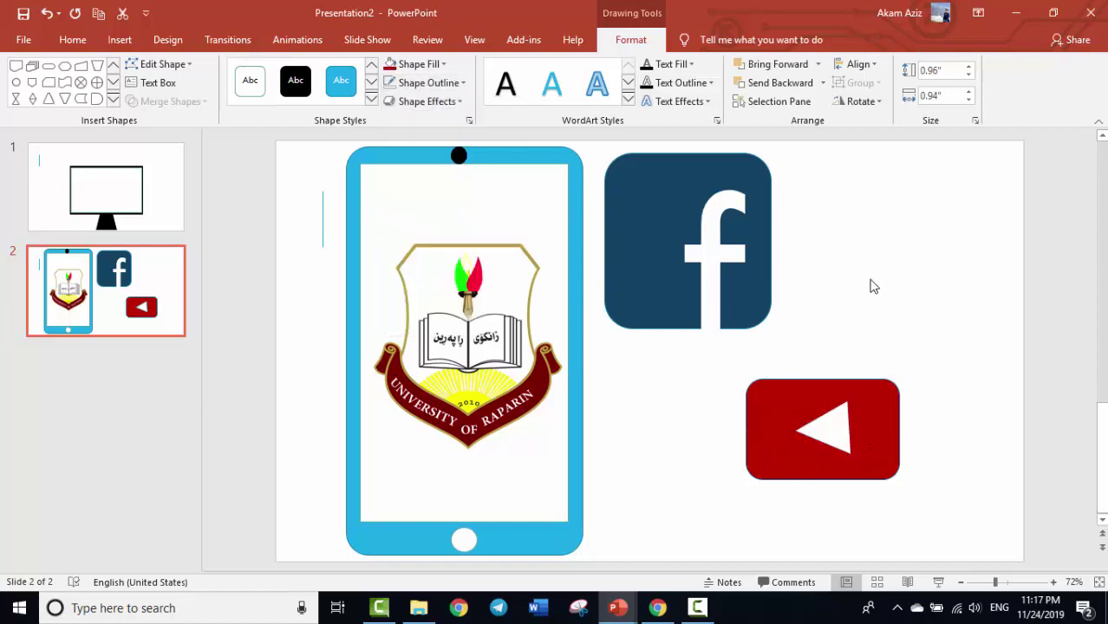
left_click(834, 435)
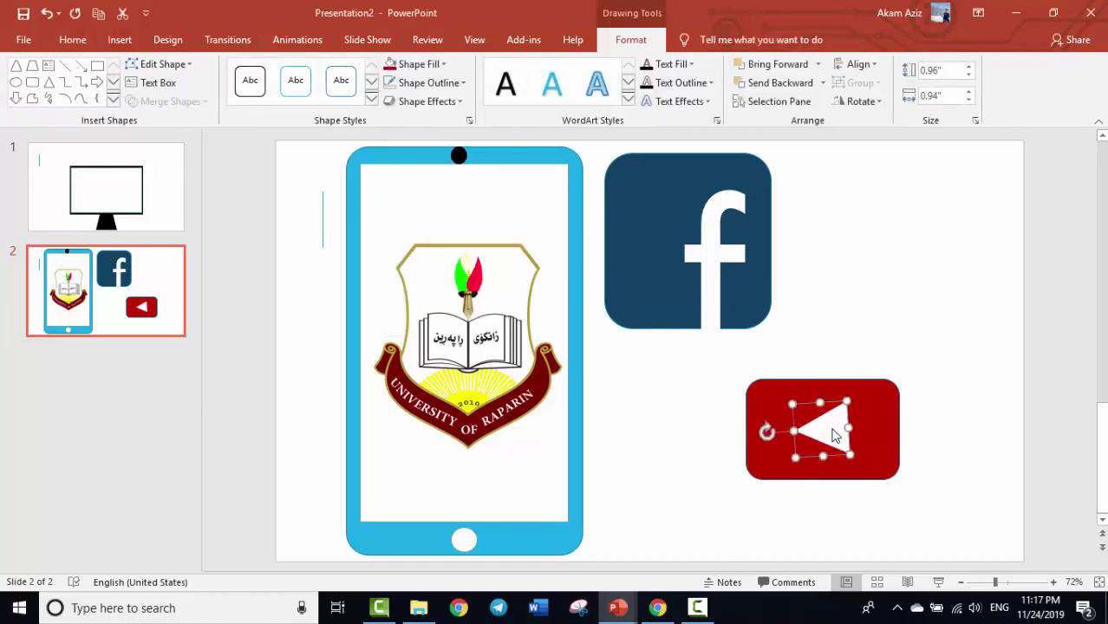
left_click(972, 405)
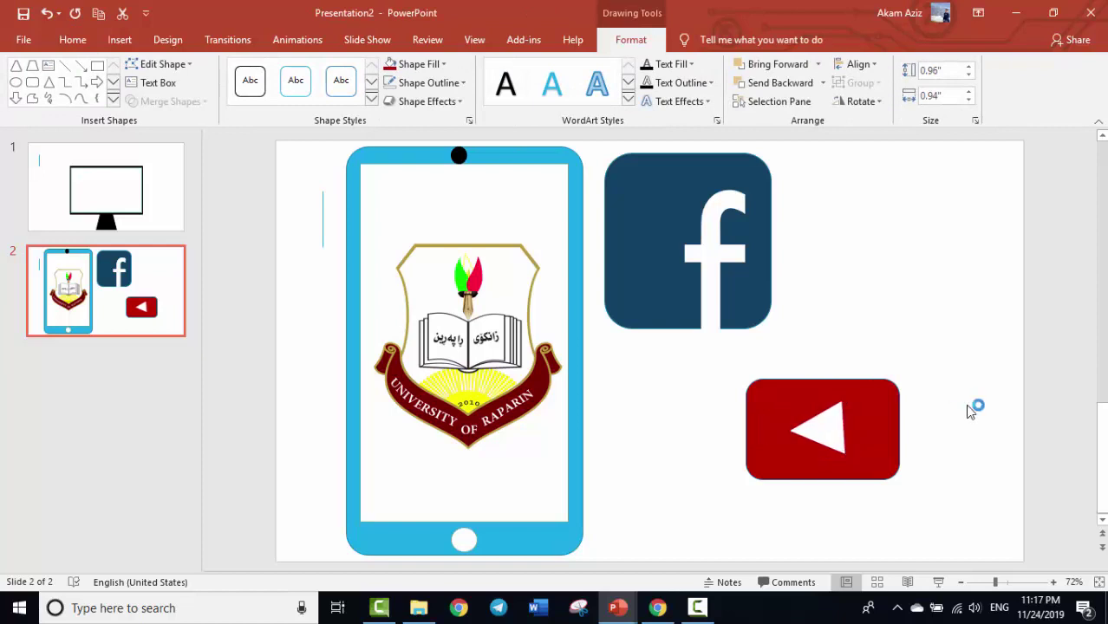
Group the white triangle with the red rectangle into one play-button icon.
left_click(828, 436)
left_click(886, 430, "shift")
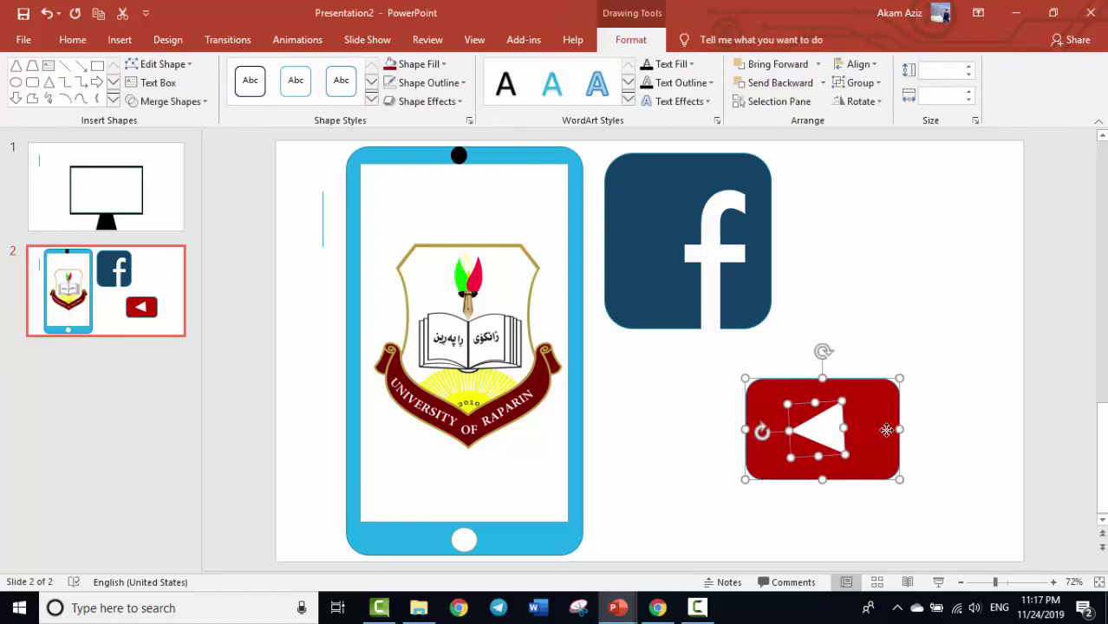
key("ctrl+g")
left_click(901, 421)
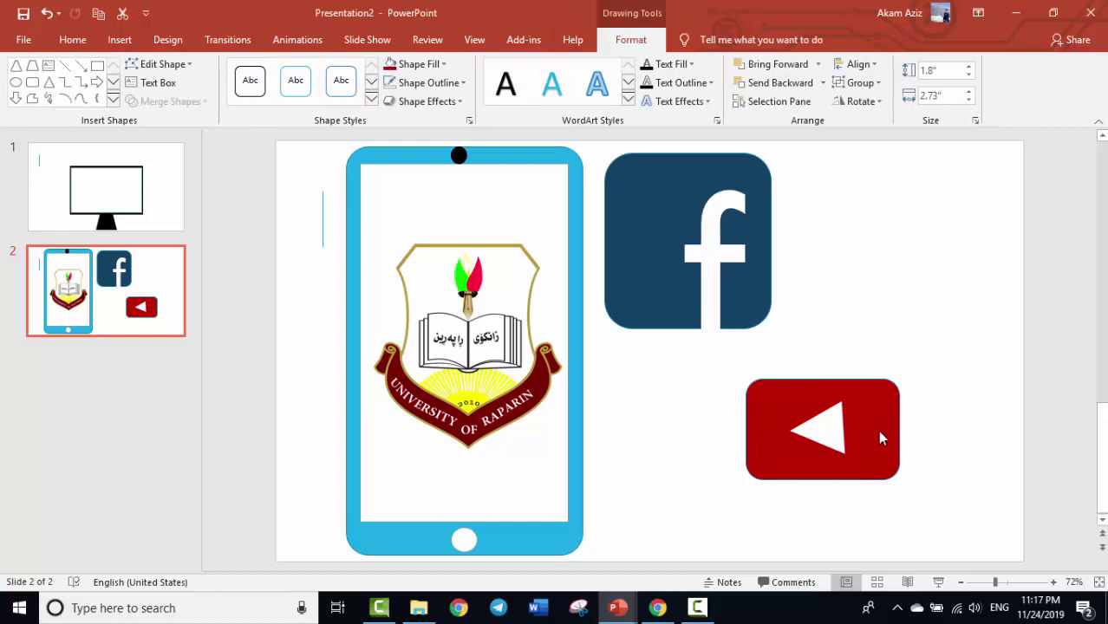
Position the play-button group directly under the Facebook icon.
left_click(889, 426)
left_click_drag(776, 410, 751, 390)
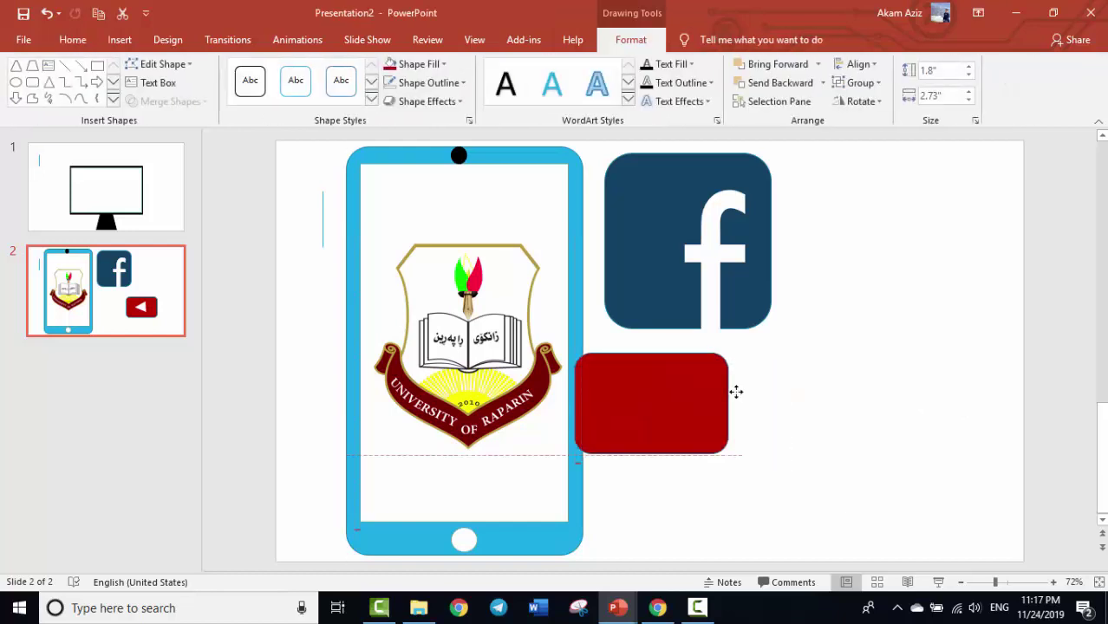
key("ctrl+z")
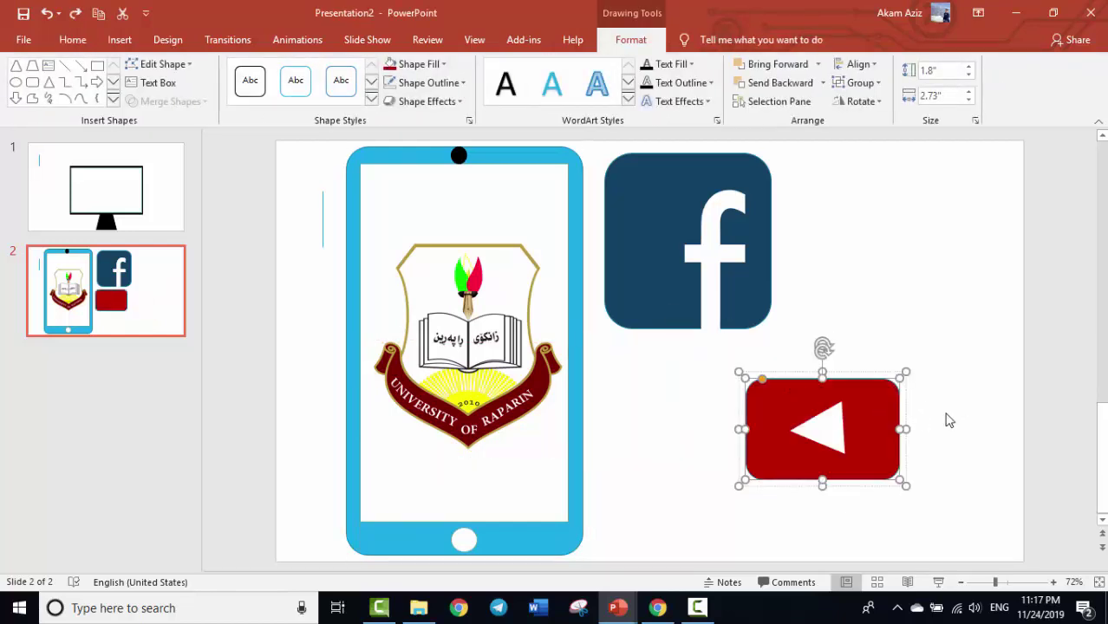
left_click(945, 419)
left_click(904, 414)
left_click_drag(904, 415, 776, 383)
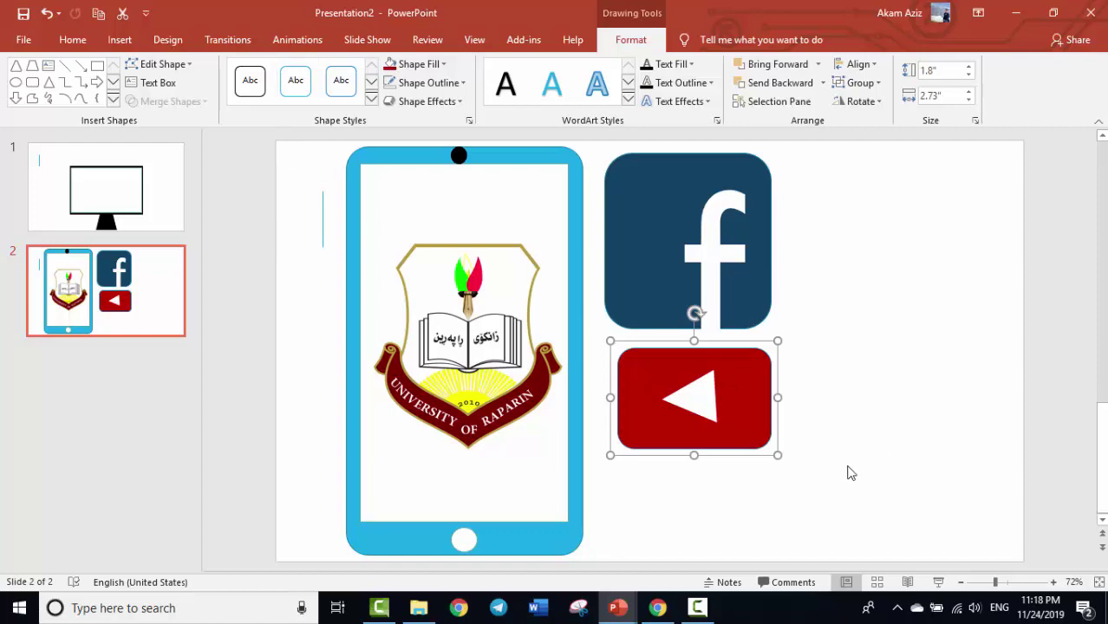
mouse_move(705, 617)
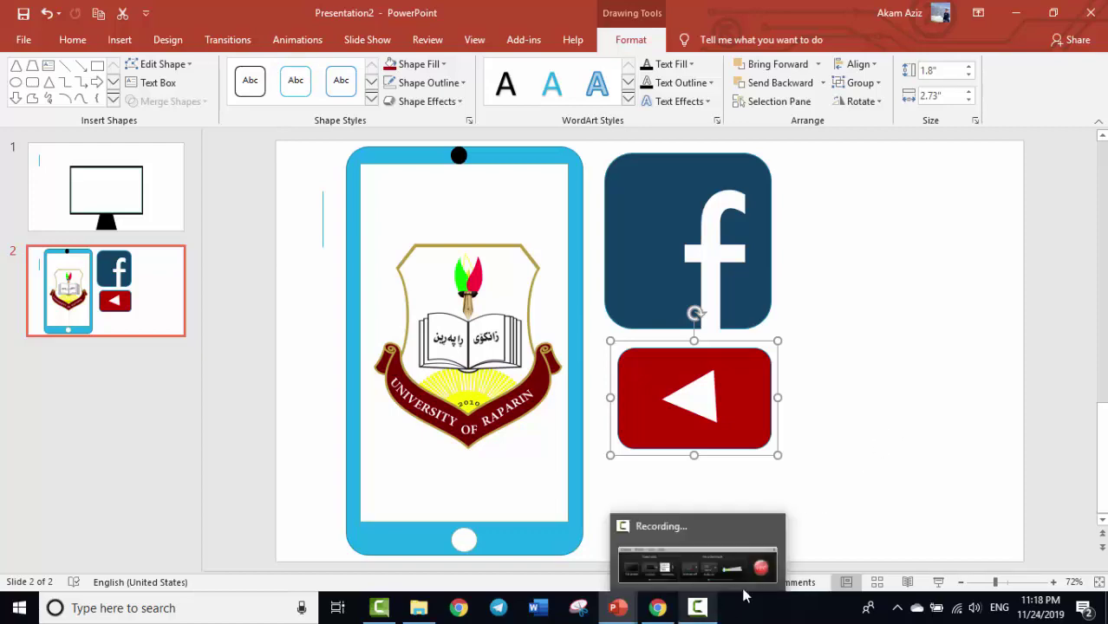